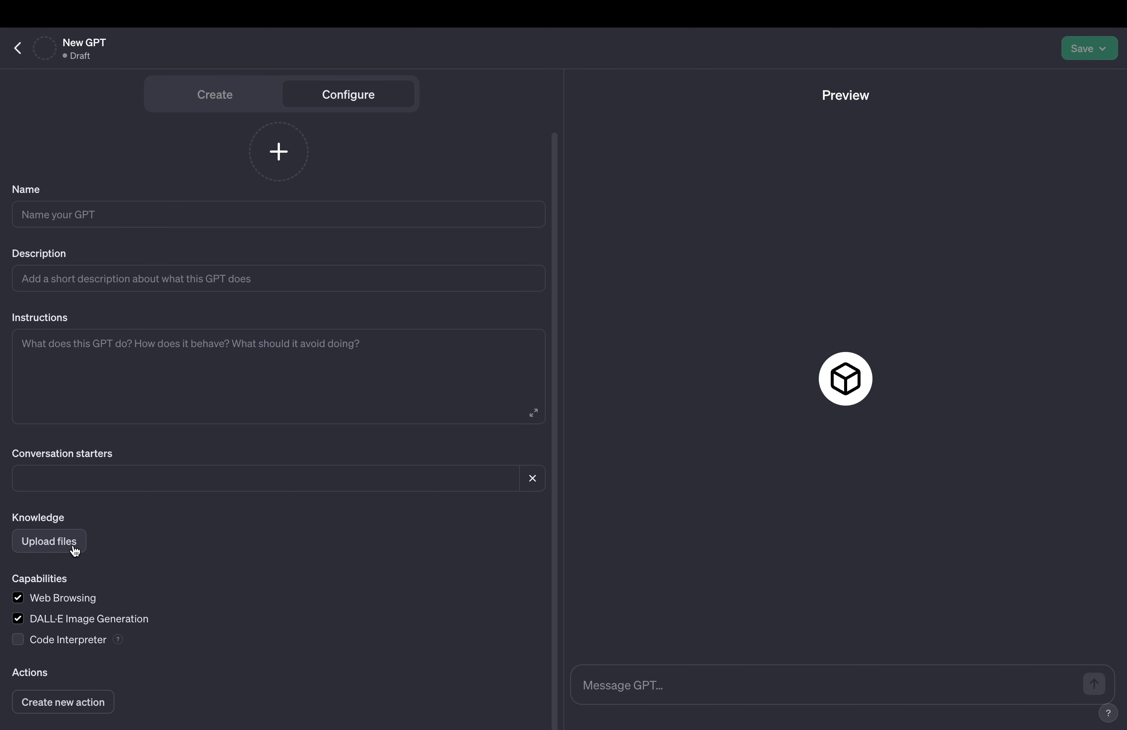
left_click(49, 542)
left_click(741, 535)
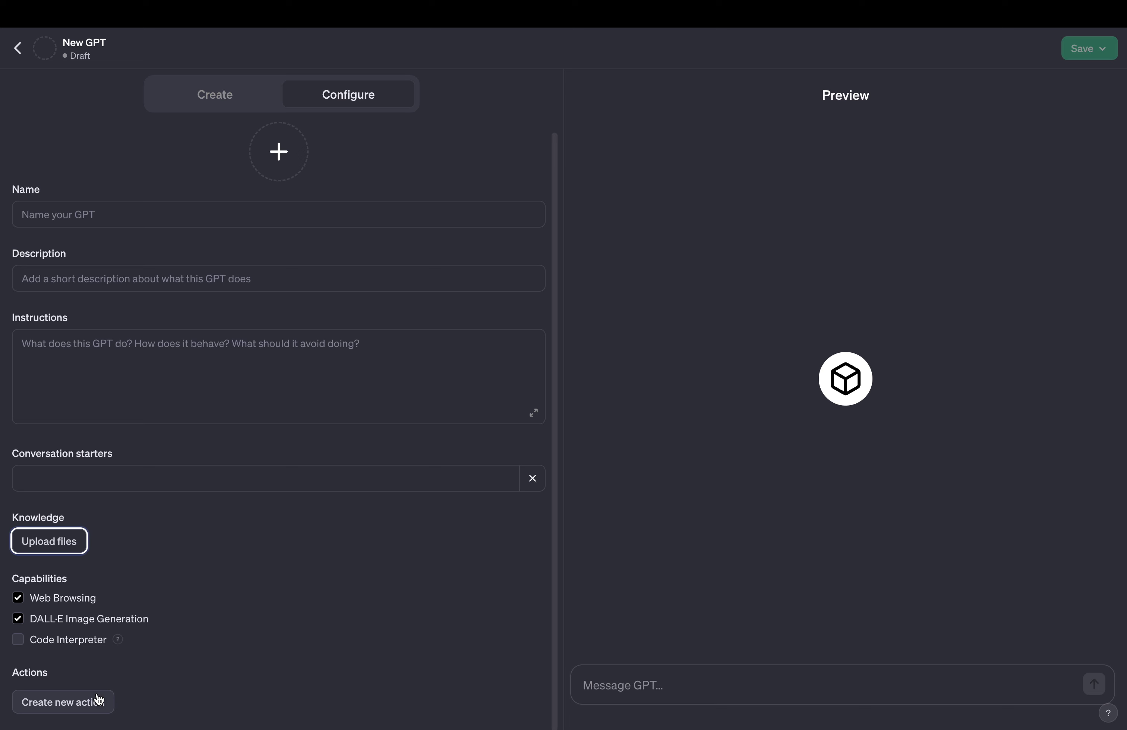
Ask ChatGPT 4 "Can you connect to Google?" in a new chat
type("Can you connect to the i")
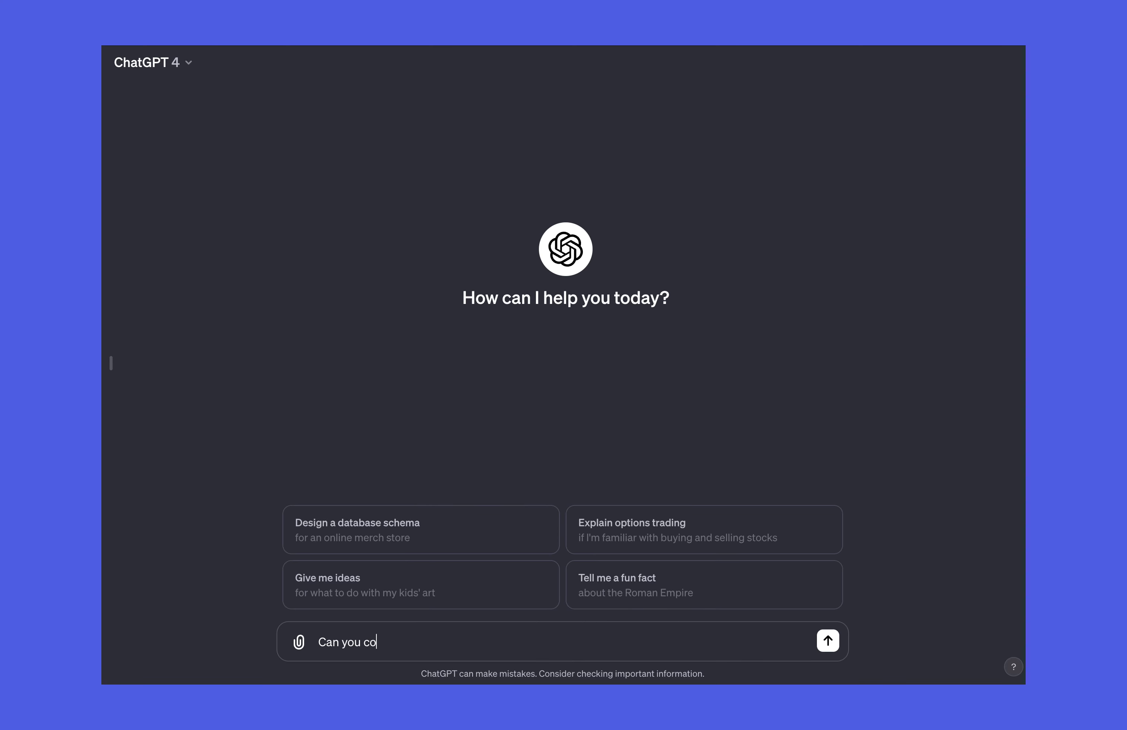
type("nter")
key("BackSpace")
key("BackSpace")
key("BackSpace")
key("BackSpace")
key("BackSpace")
key("BackSpace")
key("BackSpace")
key("BackSpace")
key("BackSpace")
type("Google?")
key("Return")
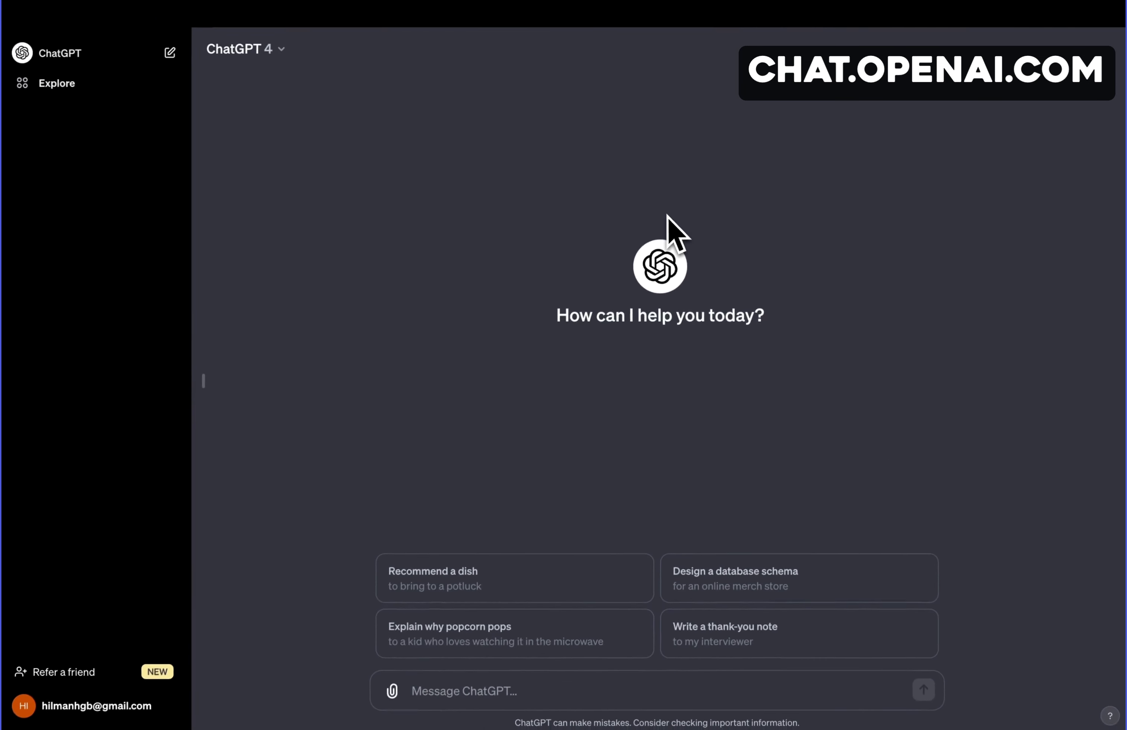
Start creating a new custom GPT and tell the GPT Builder to make an "SEO helper"
left_click(134, 93)
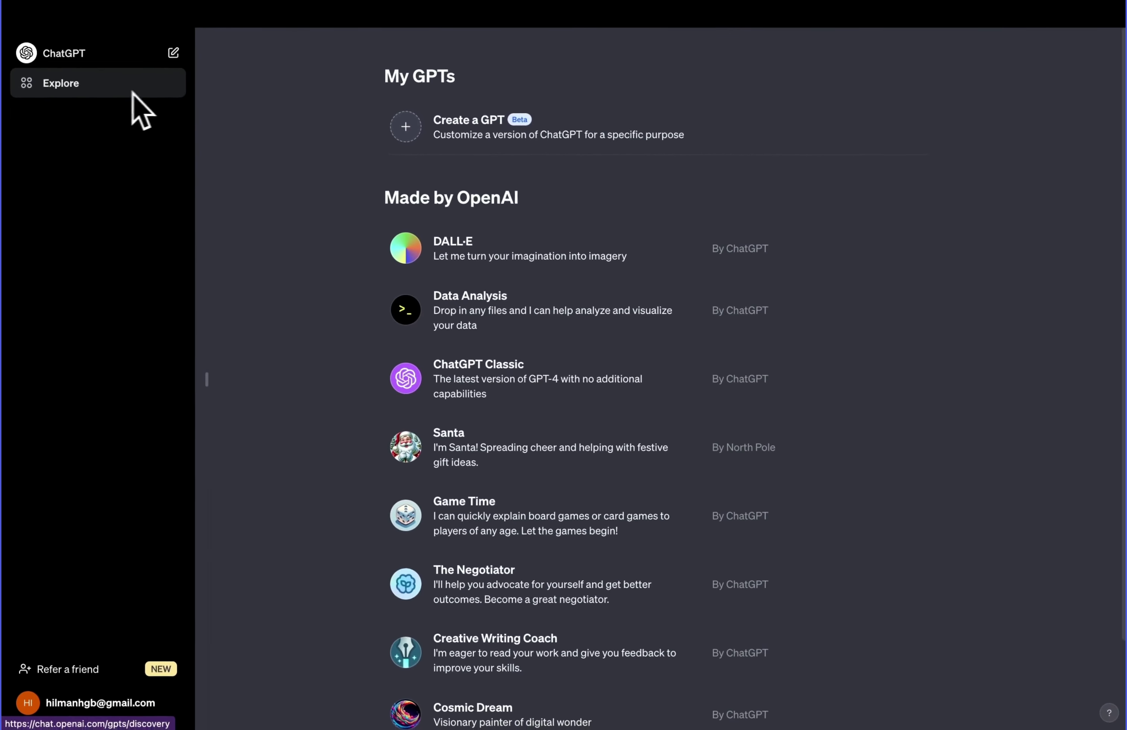
left_click(541, 142)
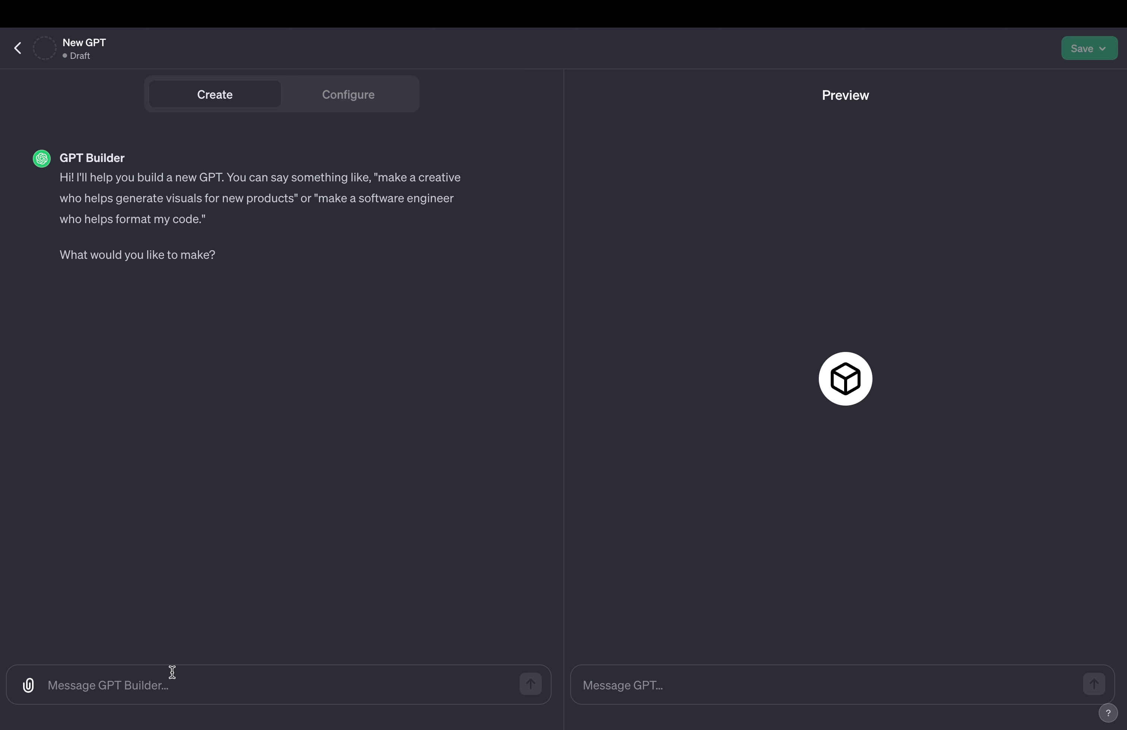
left_click(171, 680)
type("SEO")
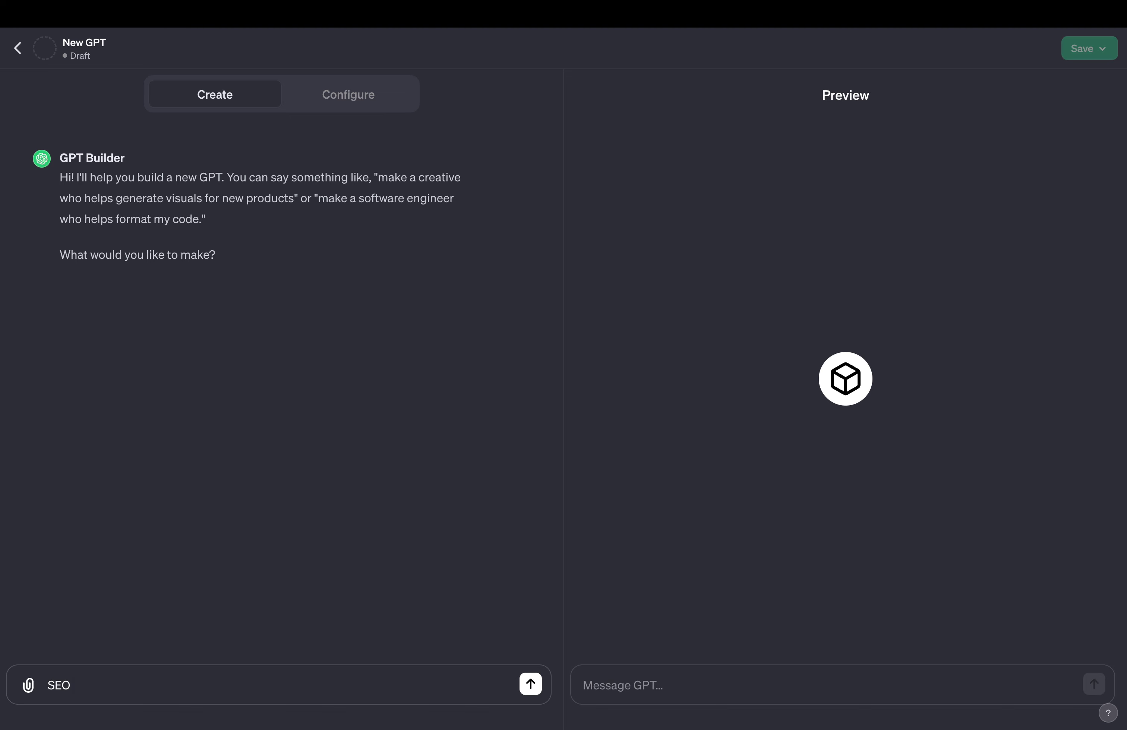
type(" helper")
key("Return")
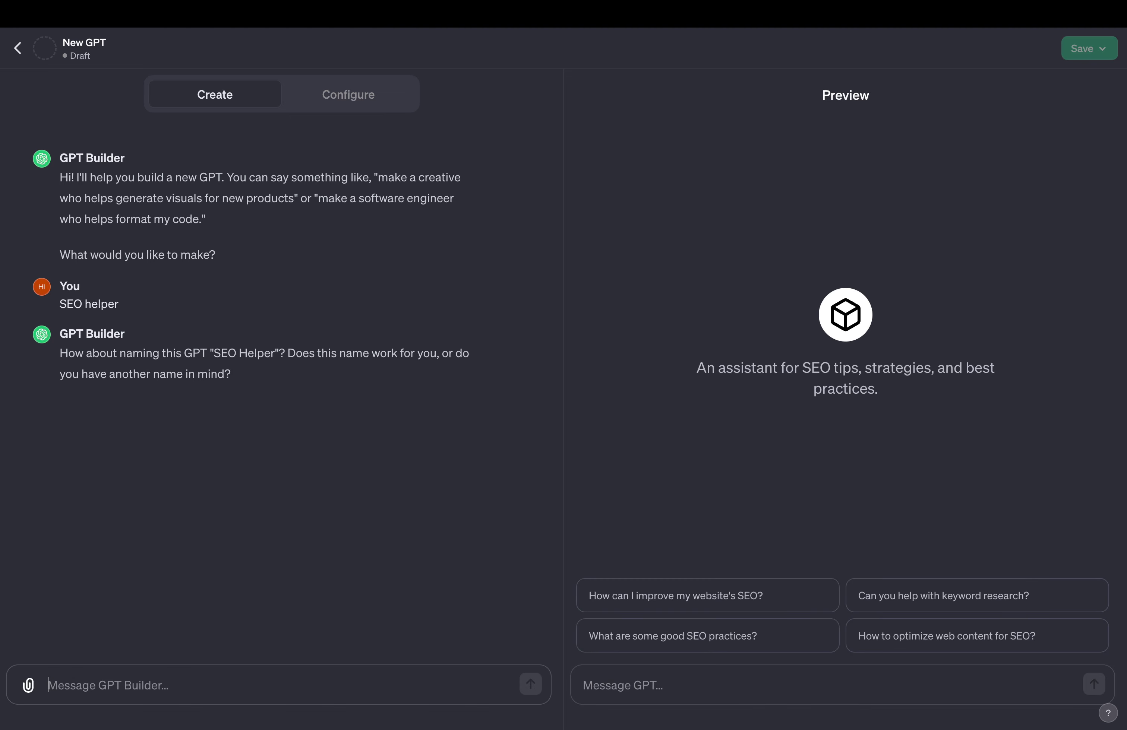
Accept the suggested name with "sounds good!" and the generated profile picture with "looks good!"
type("sounds good!")
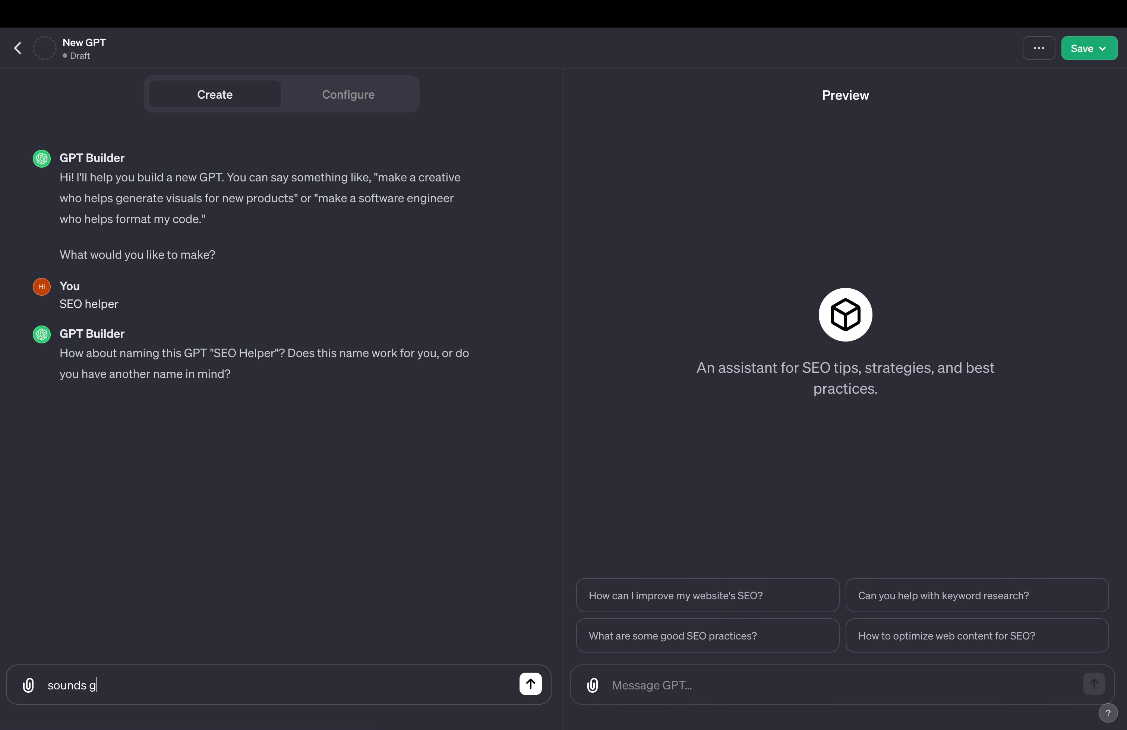
key("Return")
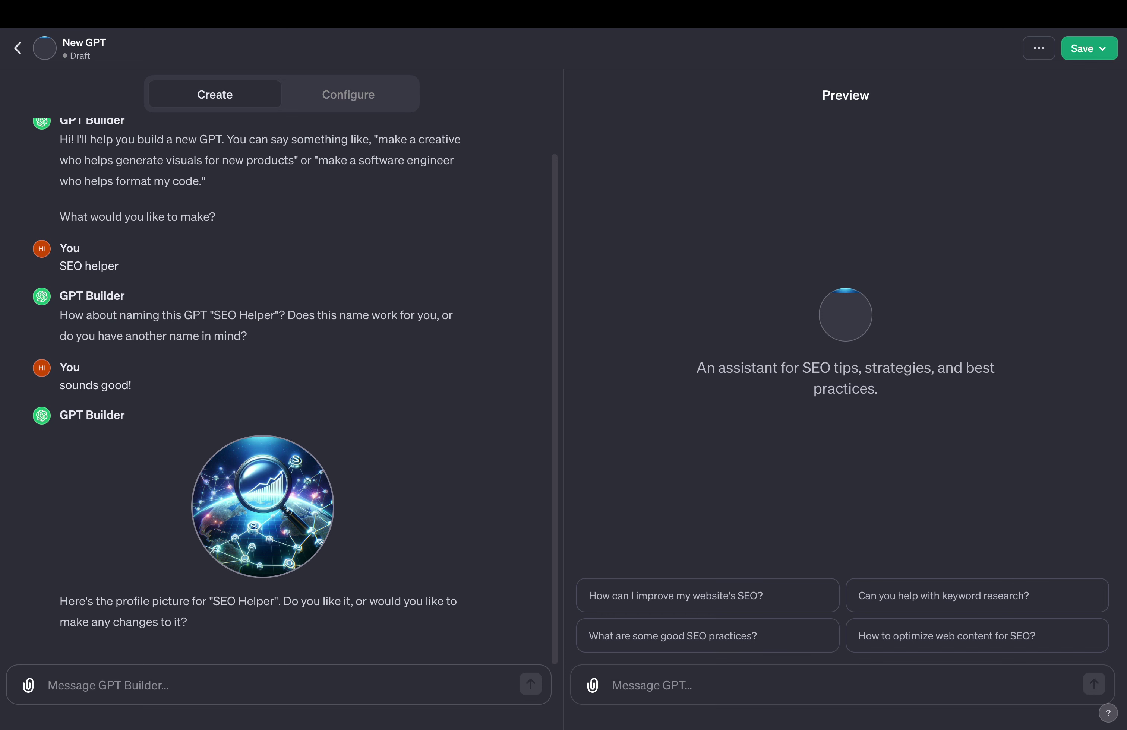
type("looks good!")
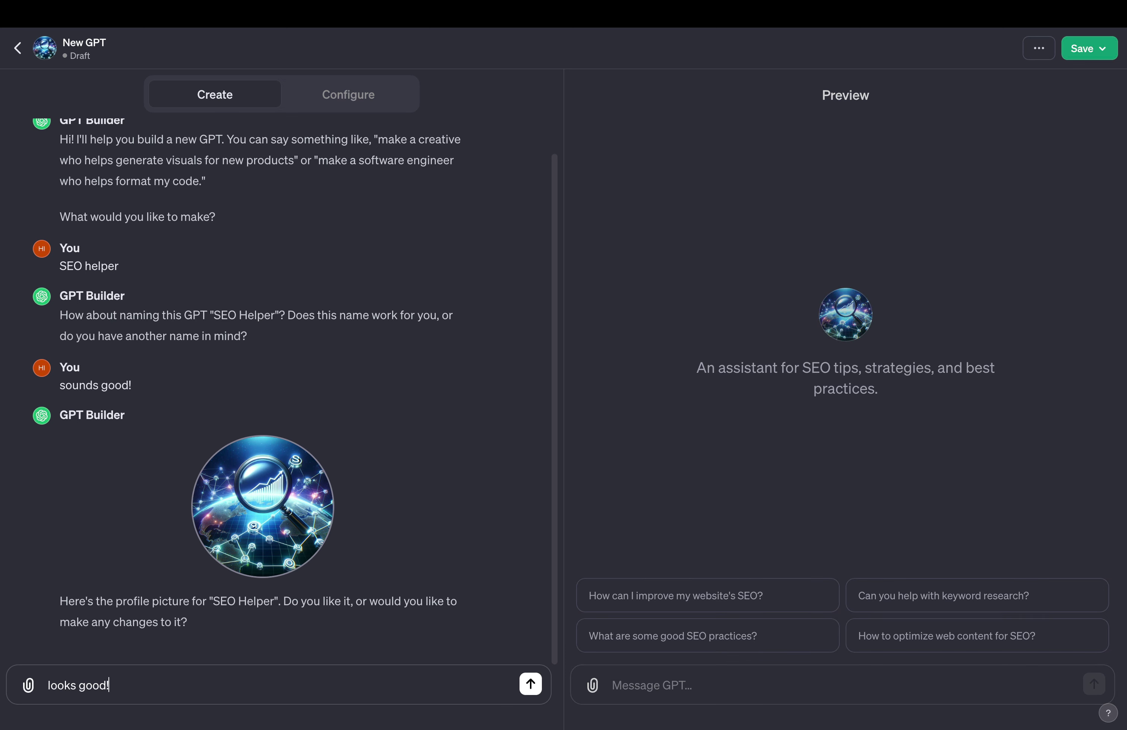
key("Return")
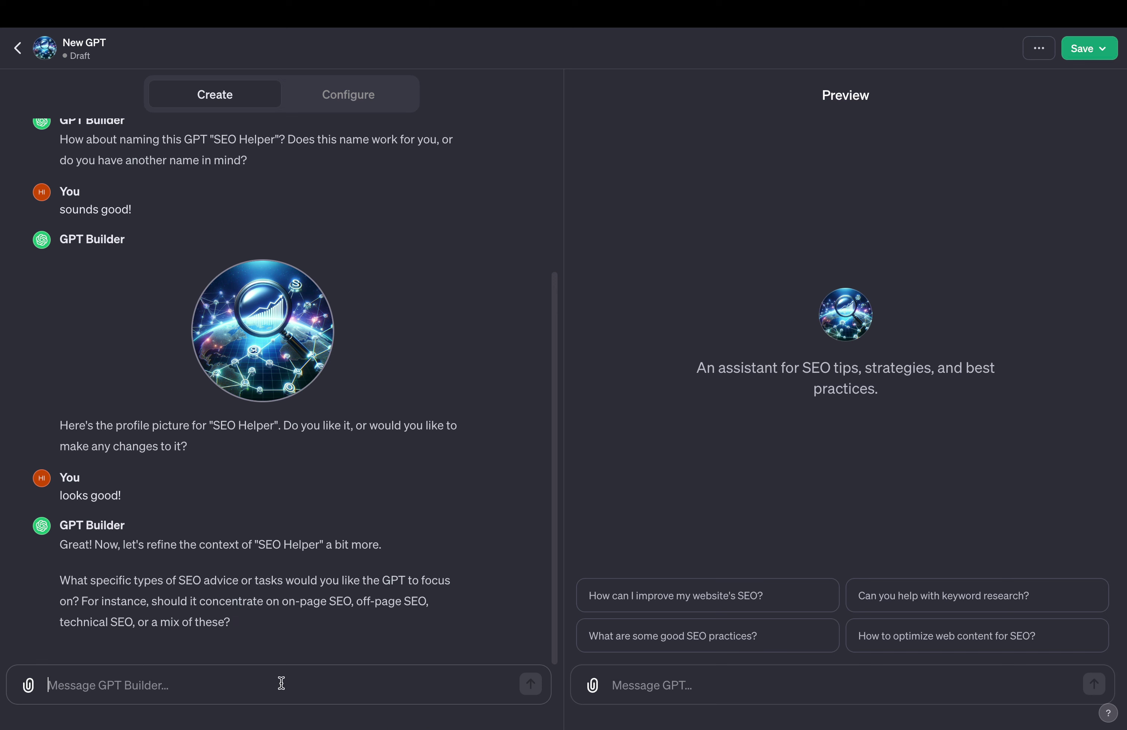
Instruct the GPT Builder to analyze Google SERP via actions (external API) for a user-provided keyword and return advice on what to cover on their page
type("- It will analyze Google Serp for the user. - User will provide a keyword - It analyze Google SERP (Via actions - external API) - It returns with advices to suggest user what to cover on their page")
left_click_drag(267, 632, 38, 628)
left_click_drag(208, 648, 47, 649)
left_click_drag(343, 666, 48, 668)
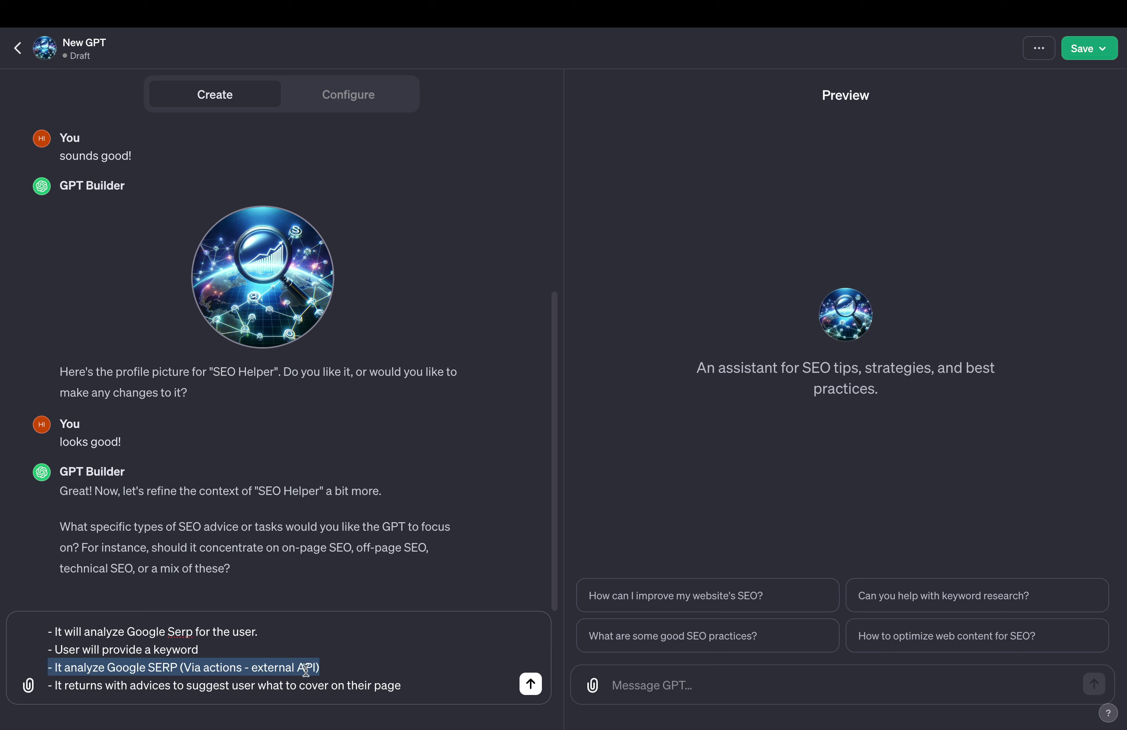
left_click_drag(408, 686, 38, 688)
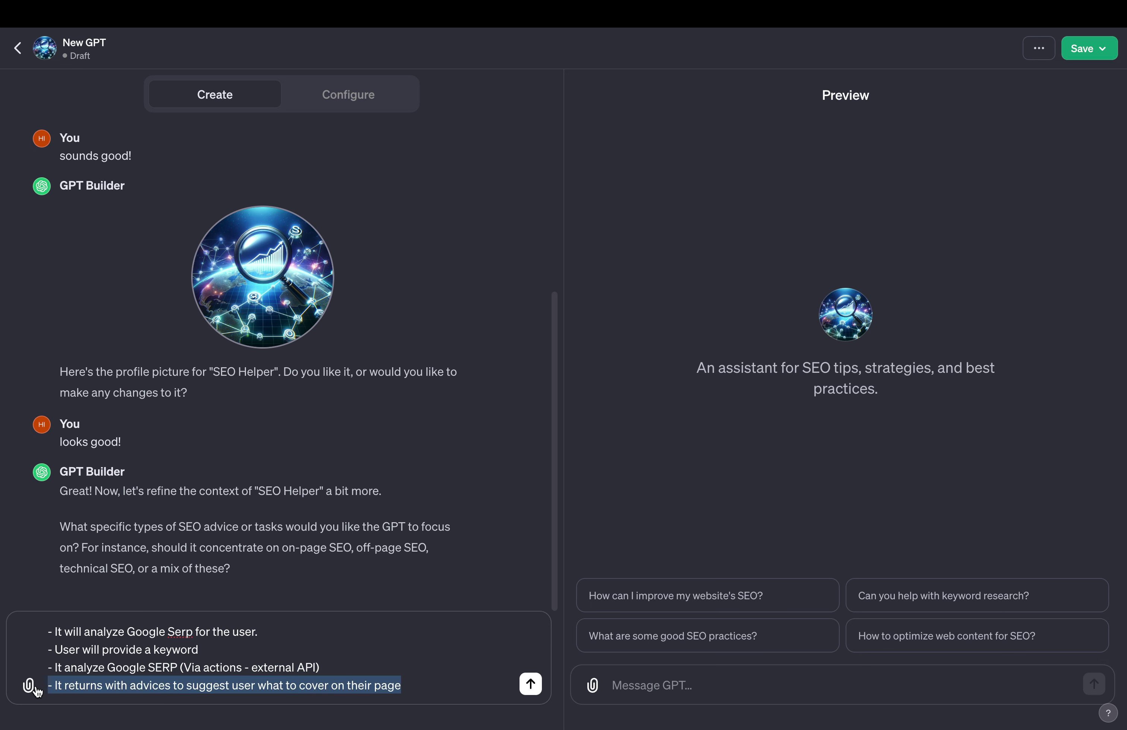
left_click(389, 674)
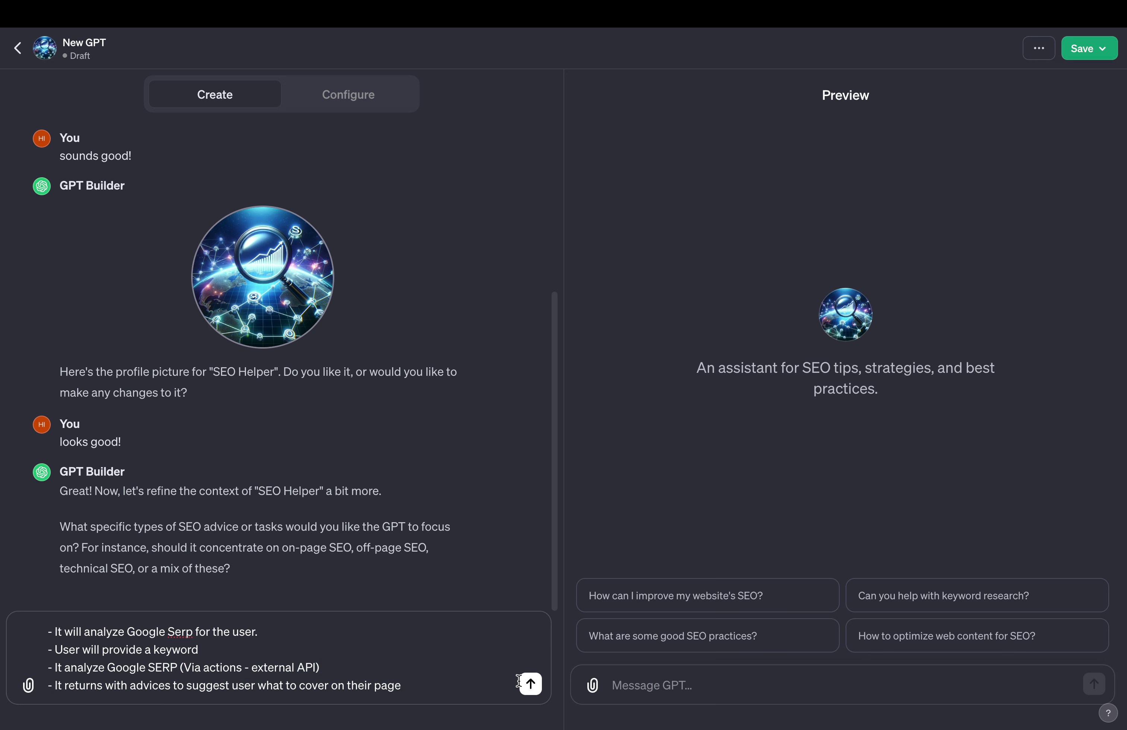
left_click(531, 683)
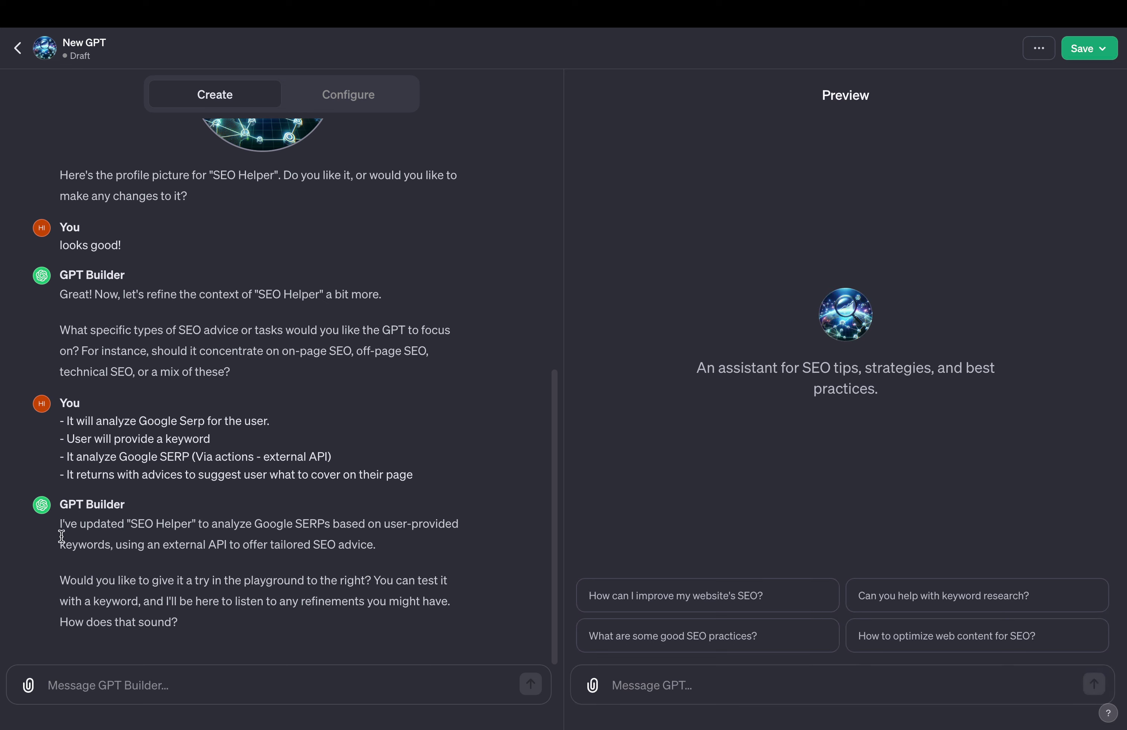
Decline the GPT Builder's offer to test the GPT in the playground by replying "Not now"
left_click_drag(60, 538, 227, 560)
left_click(225, 540)
left_click(206, 676)
type("Not now")
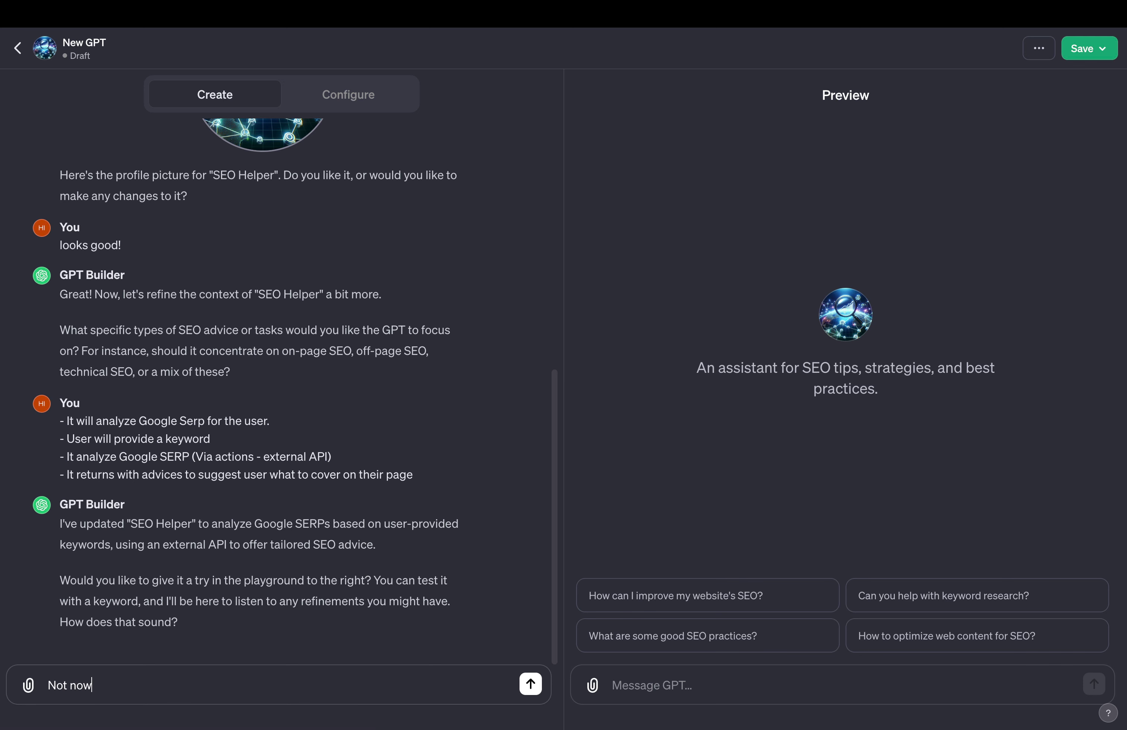
key("Return")
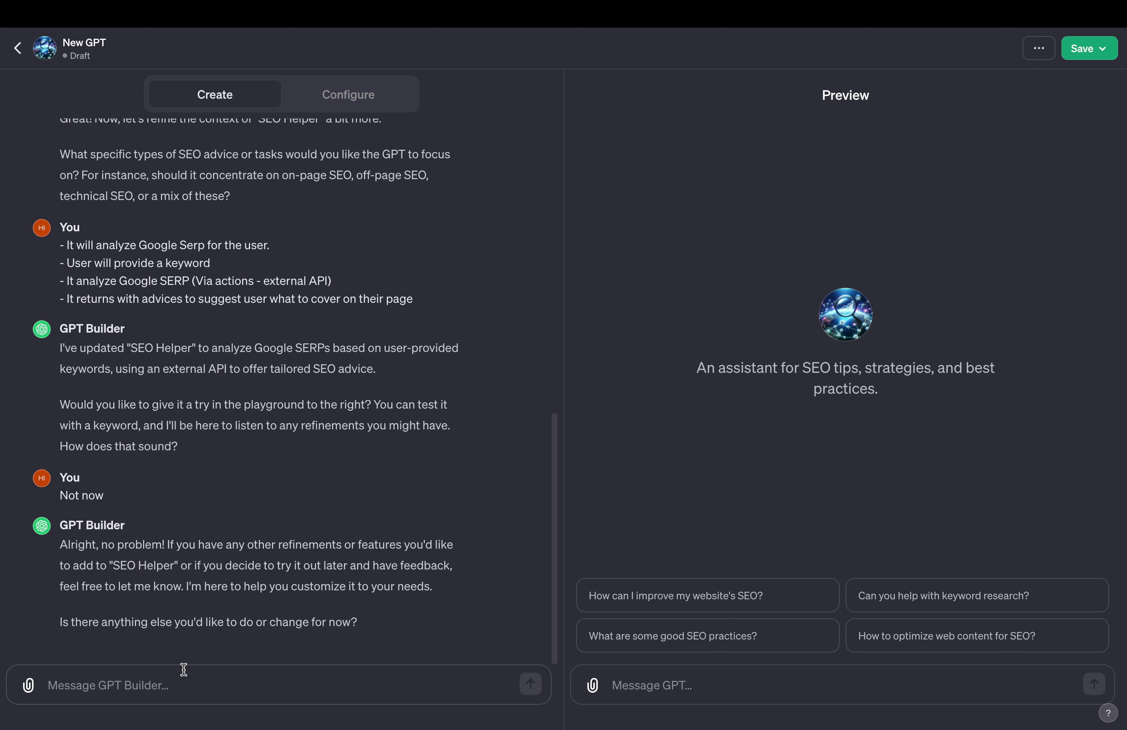
Send follow-up instructions: take the top 5 Google SERP results, analyze user intent and people-also-ask-for or related-search, and return complete rather than general SEO advice
type("Follow up ins")
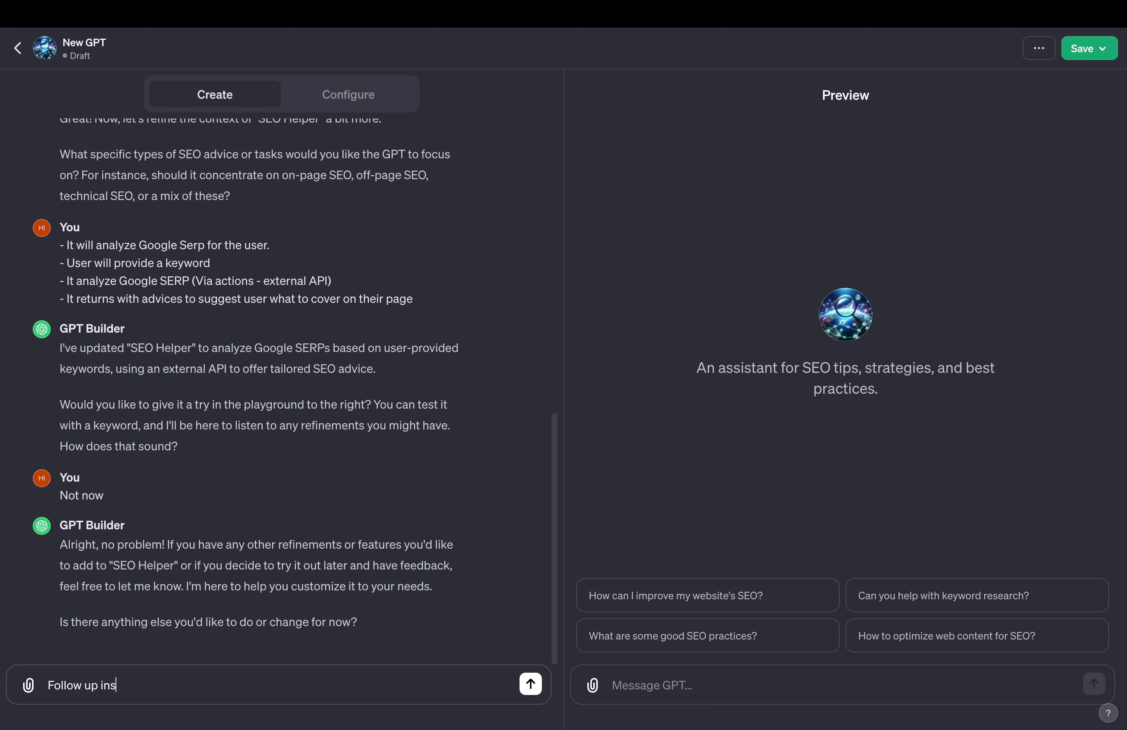
type("tructions:")
key("shift+Return")
key("shift+Return")
type("- It take top 5 results from Google SERP - It analyze what the user-intent based on that top ranking results - It analyze the people-also-ask-for or related-search - Return a complete advice based on that (not general SEO advise)")
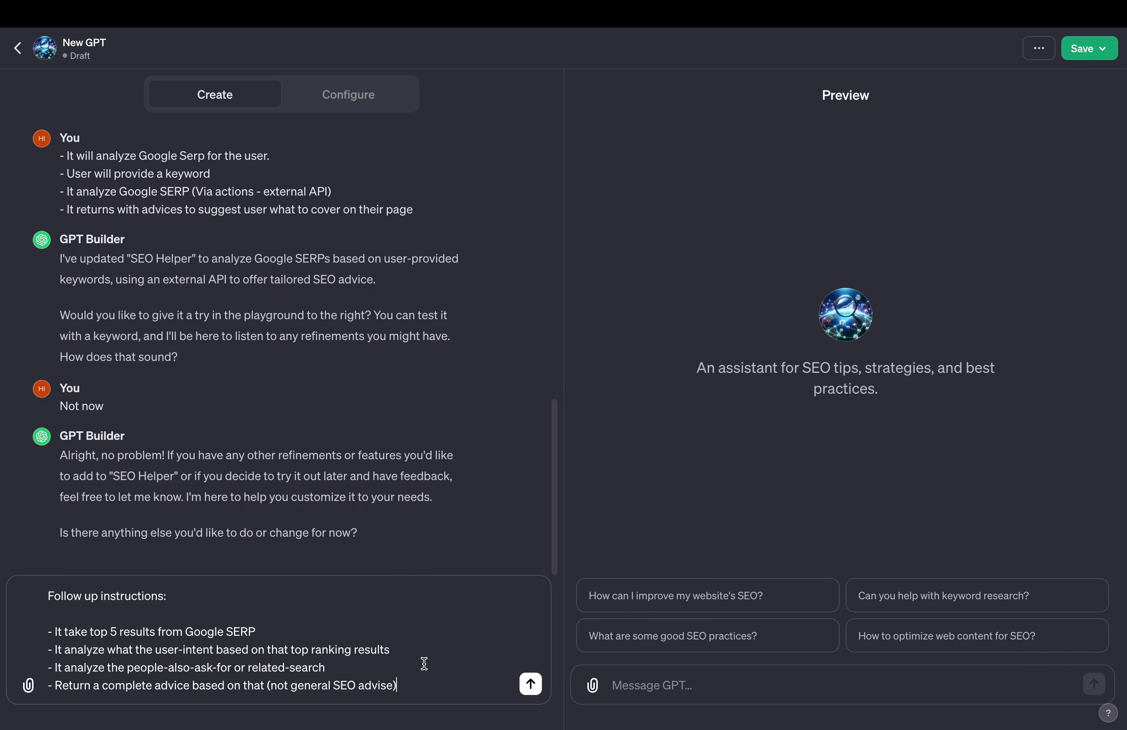
left_click(530, 683)
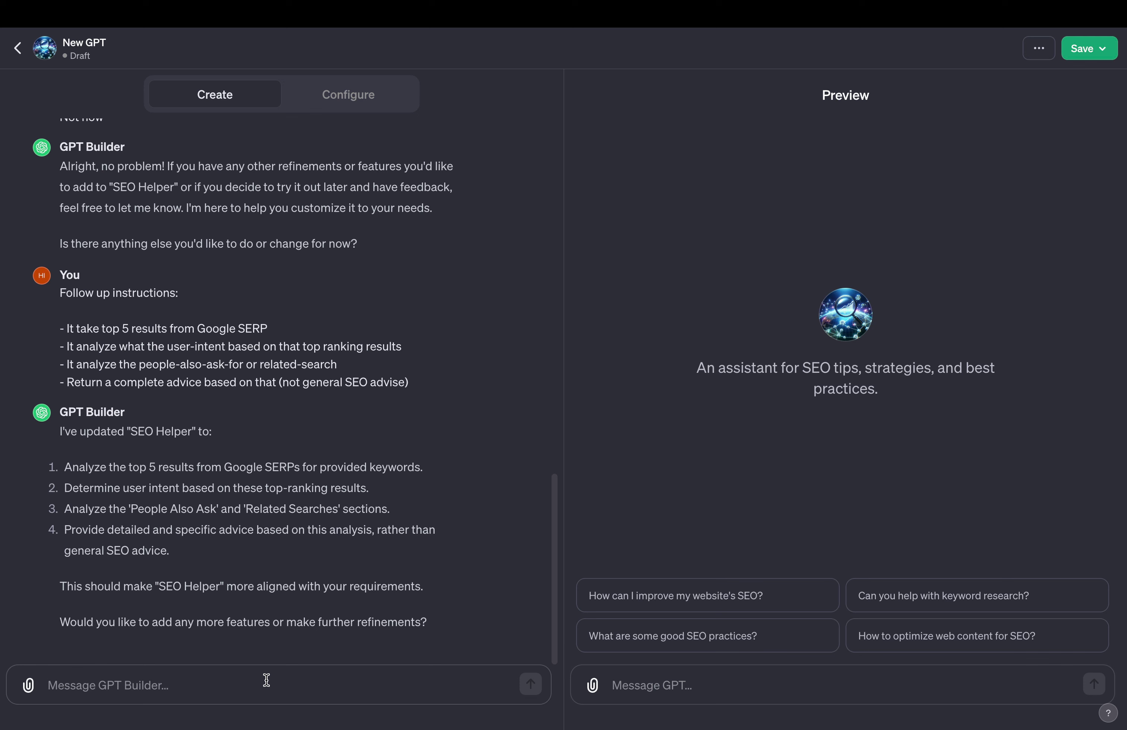
Tell the GPT Builder that if a user types "keyword: $input", then $input is the keyword the user wants to cover
left_click_drag(449, 627, 52, 620)
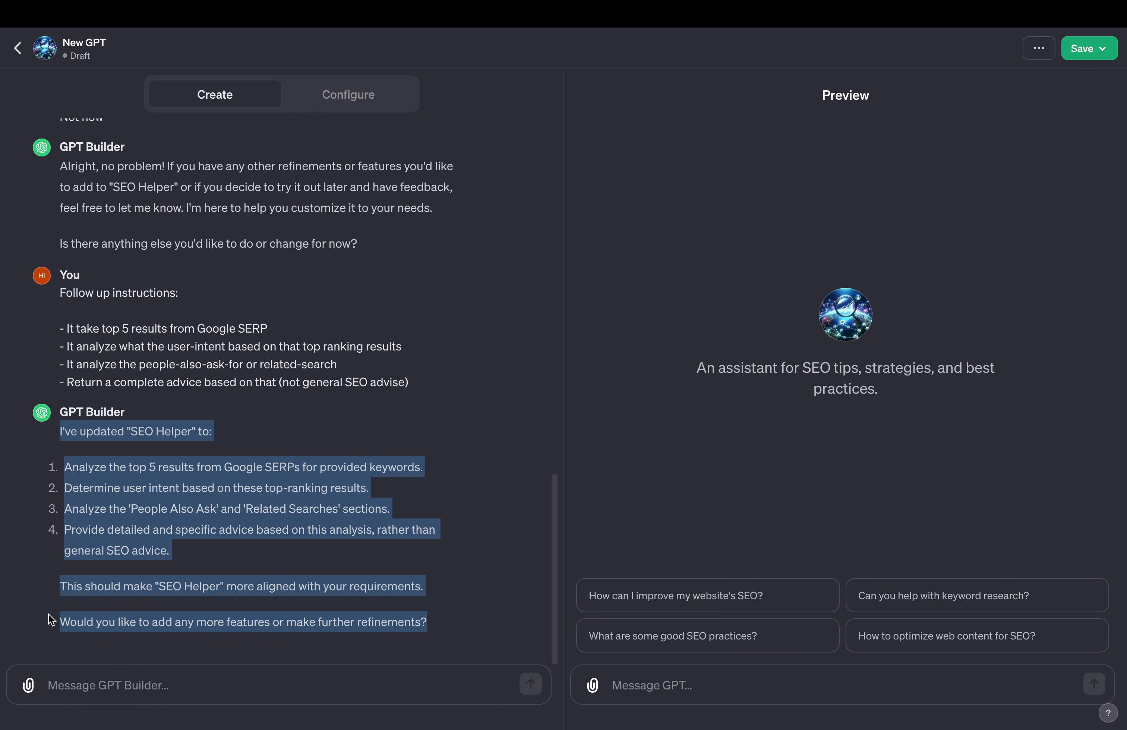
left_click(84, 681)
type("If user type this: \"keyword: $input\" - then $input is the keyword user want to cover.")
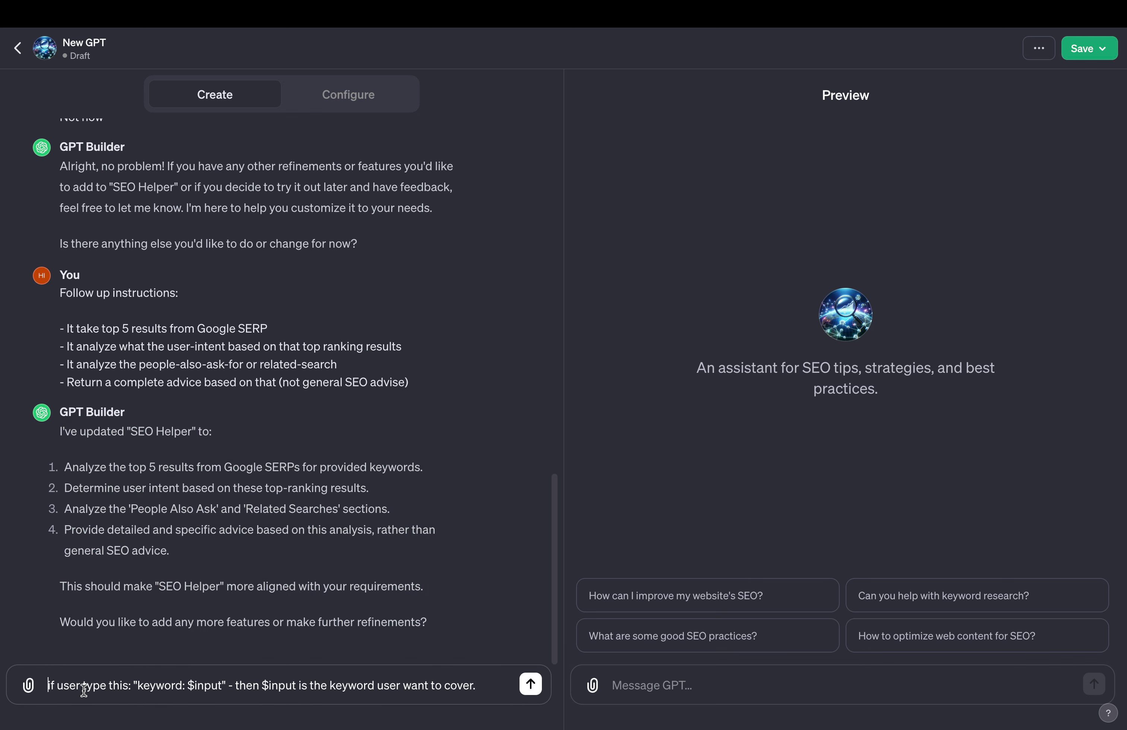
left_click_drag(134, 685, 485, 686)
left_click(242, 685)
left_click(530, 684)
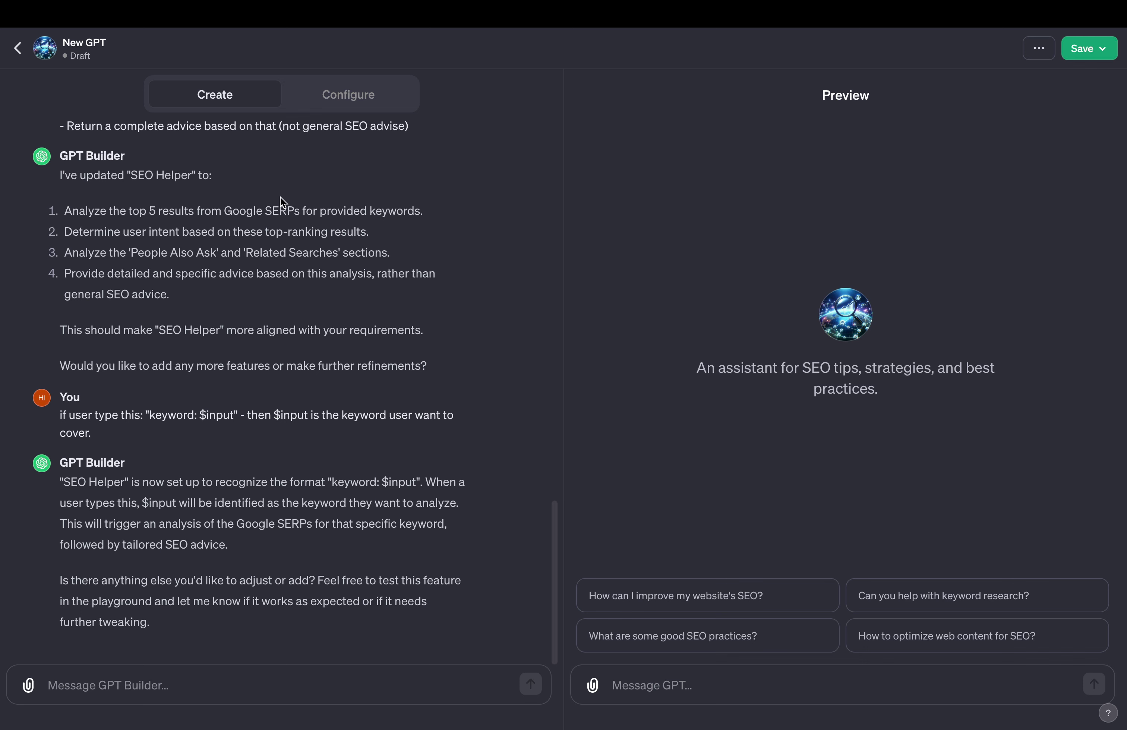
Review the GPT's configuration and turn off the Web Browsing and DALL·E Image Generation capabilities
left_click(332, 103)
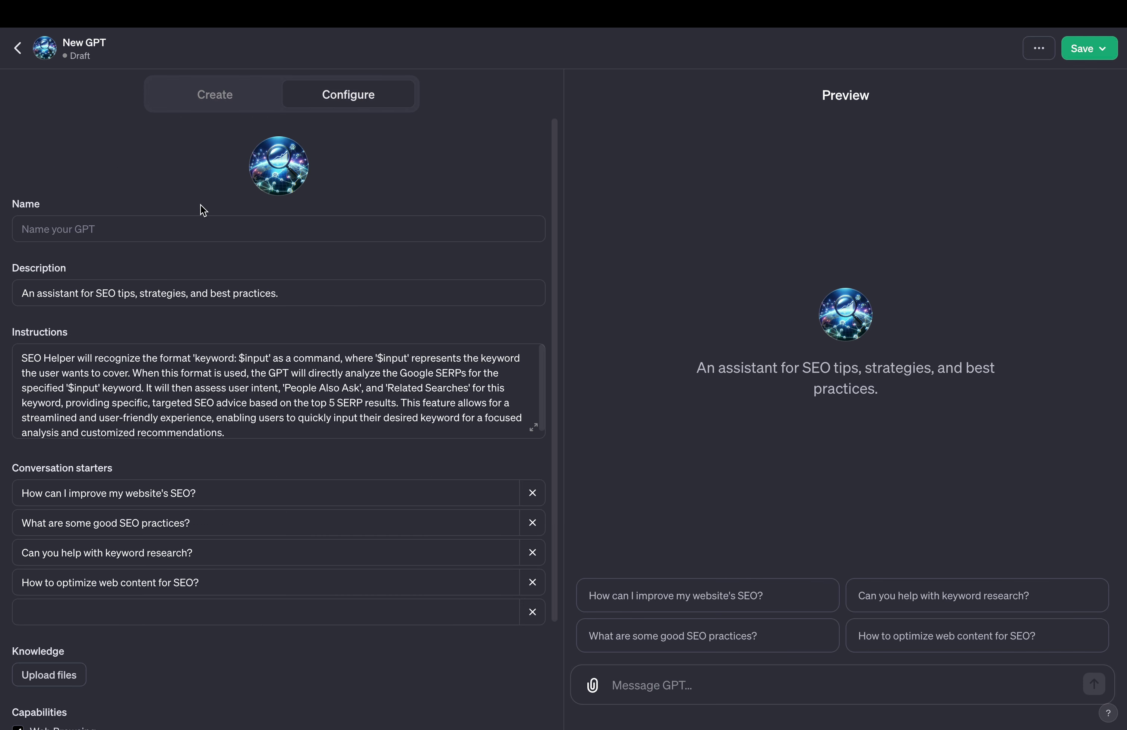
left_click(147, 227)
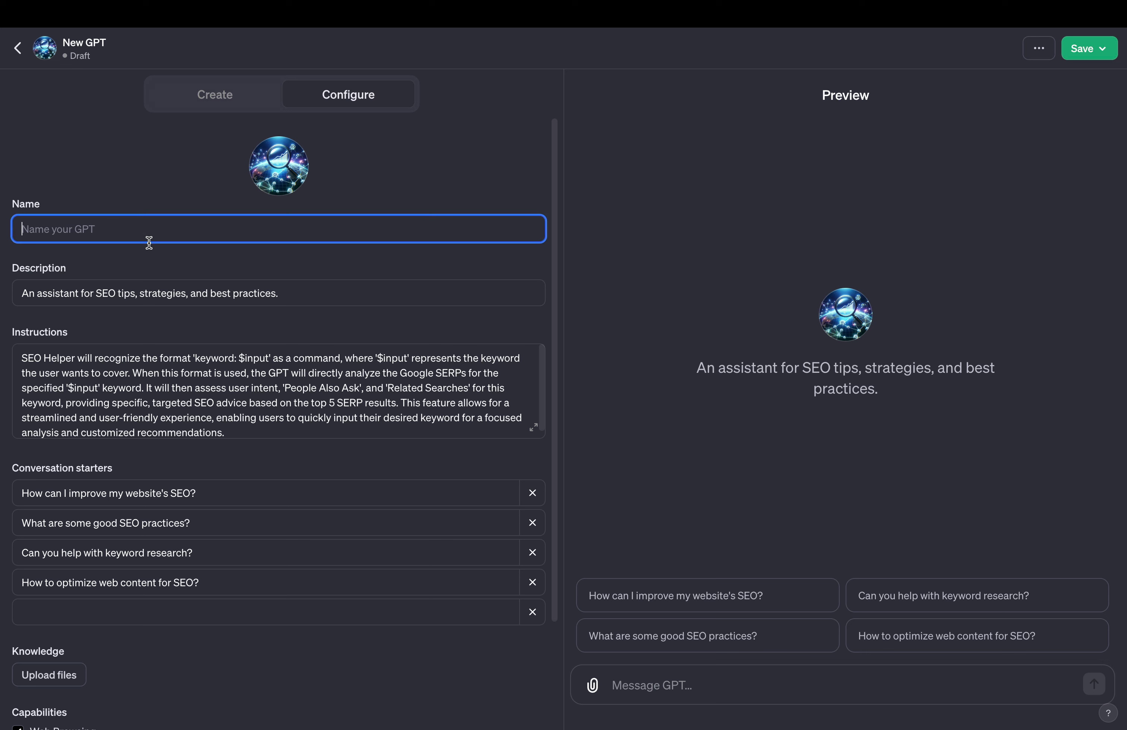
left_click(130, 296)
left_click(70, 385)
scroll(278, 358, "down", 1)
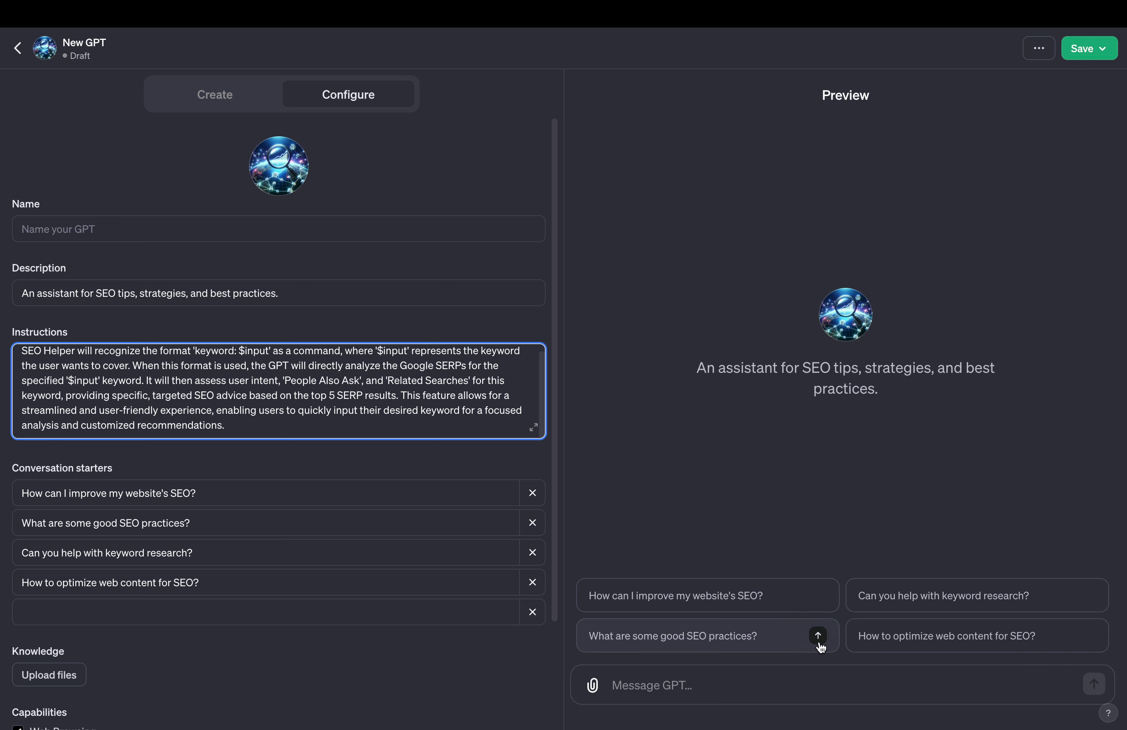
scroll(228, 496, "down", 3)
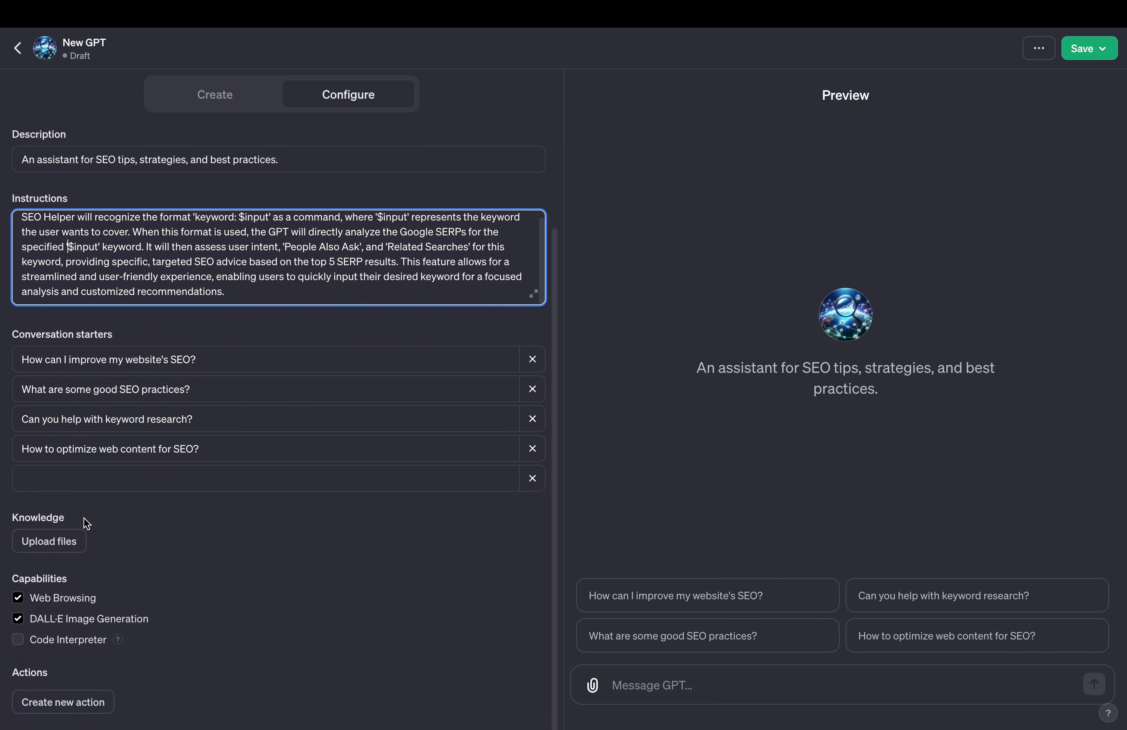
left_click(12, 583)
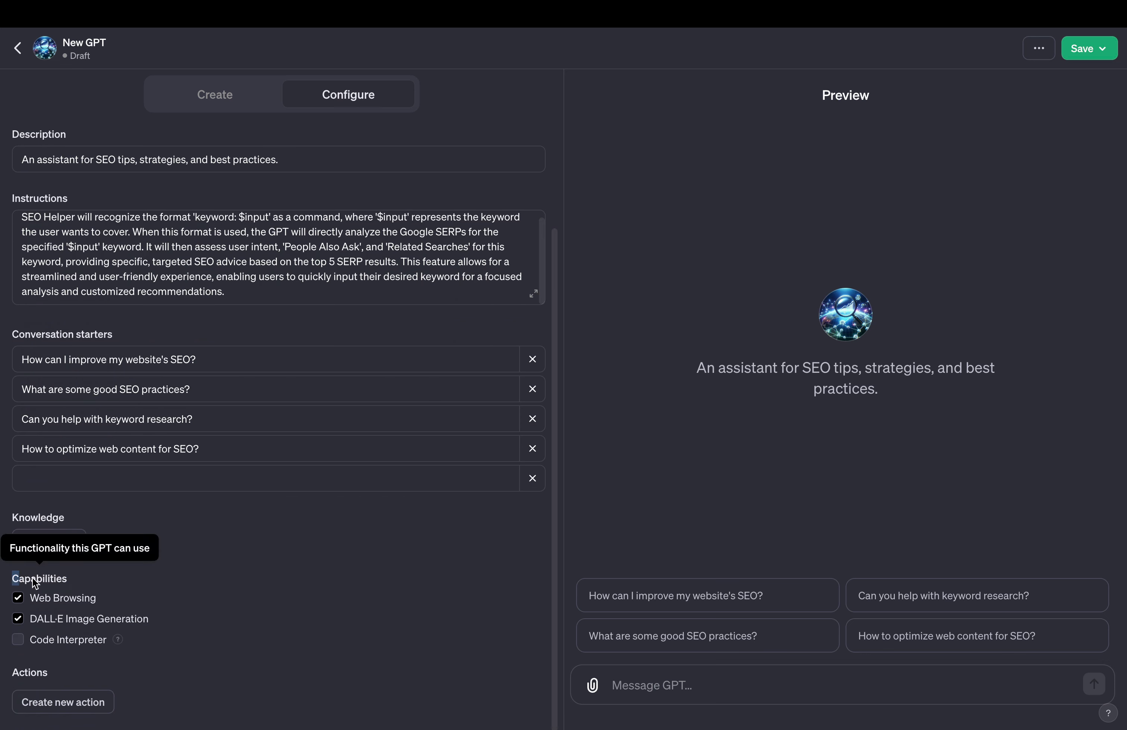
left_click(19, 598)
left_click(18, 619)
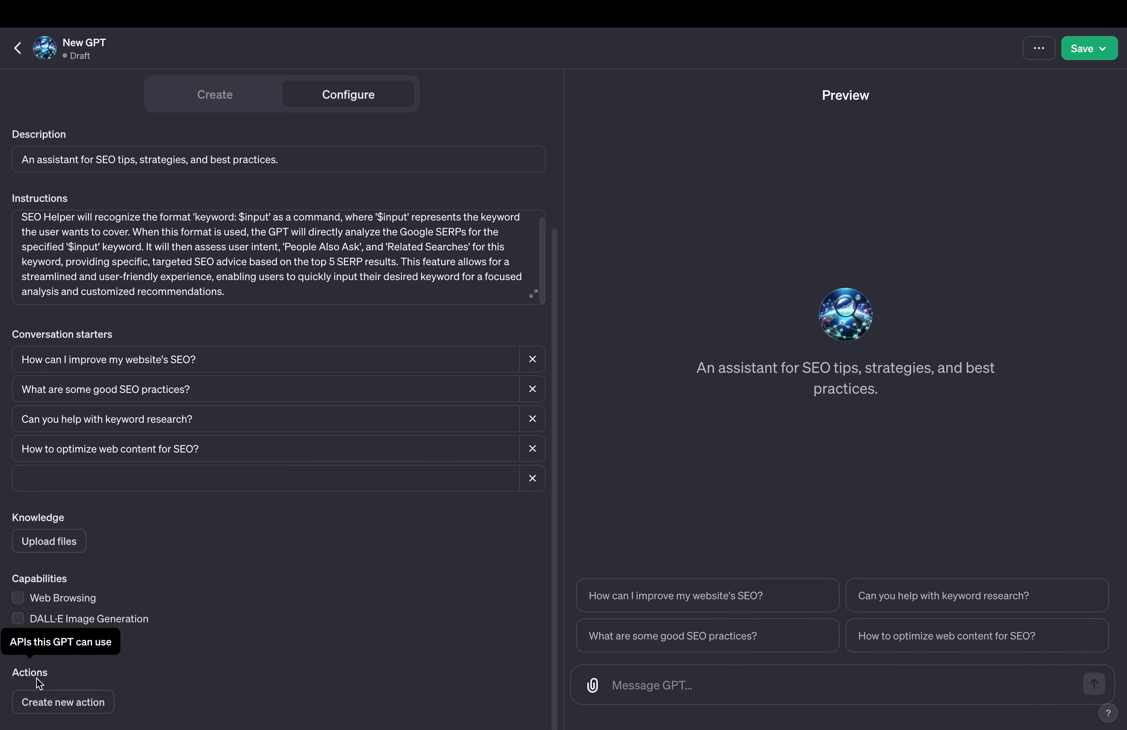
Create a new action for the GPT and get its OpenAPI schema ready for entry
left_click(43, 702)
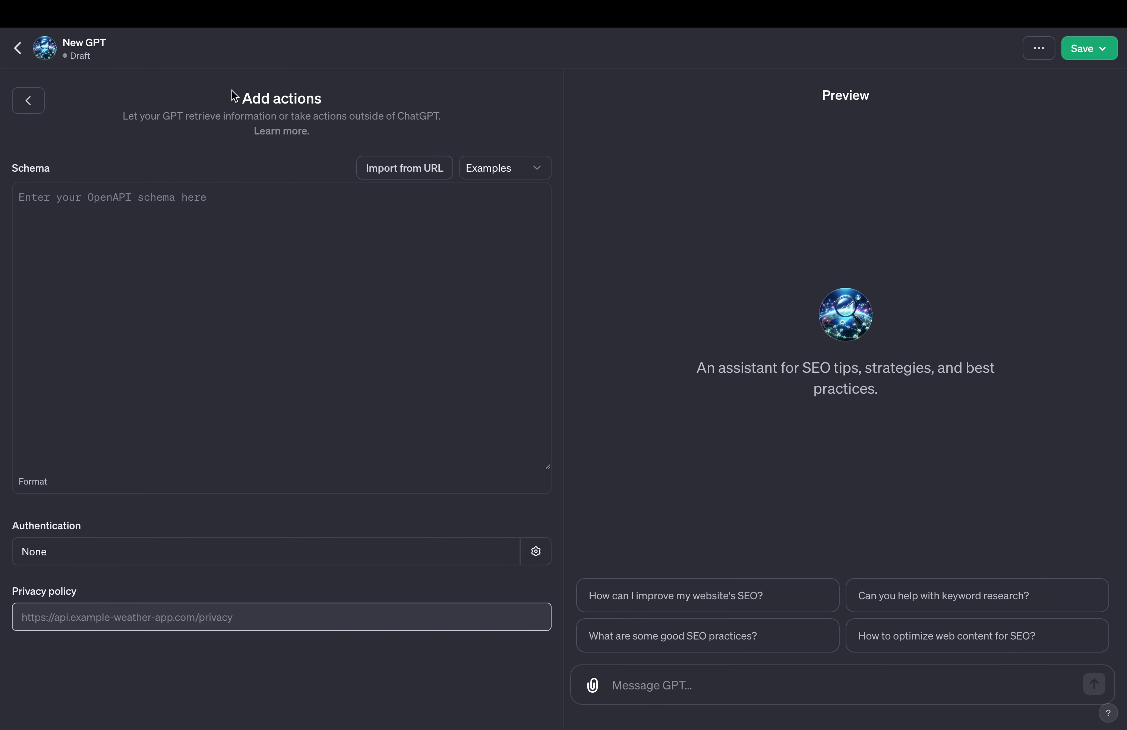
left_click(157, 191)
Switch to the OpenAPI documentation and read through the page on the structure of an OpenAPI description
key("ctrl+Tab")
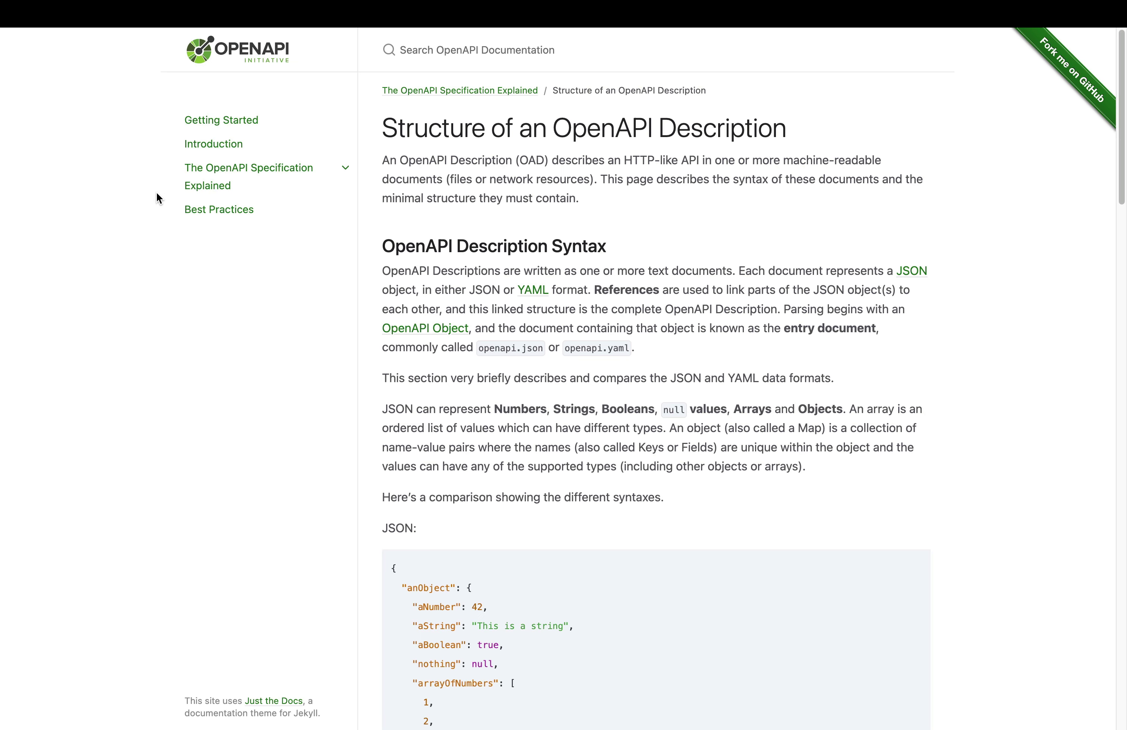
left_click_drag(596, 133, 451, 129)
double_click(596, 129)
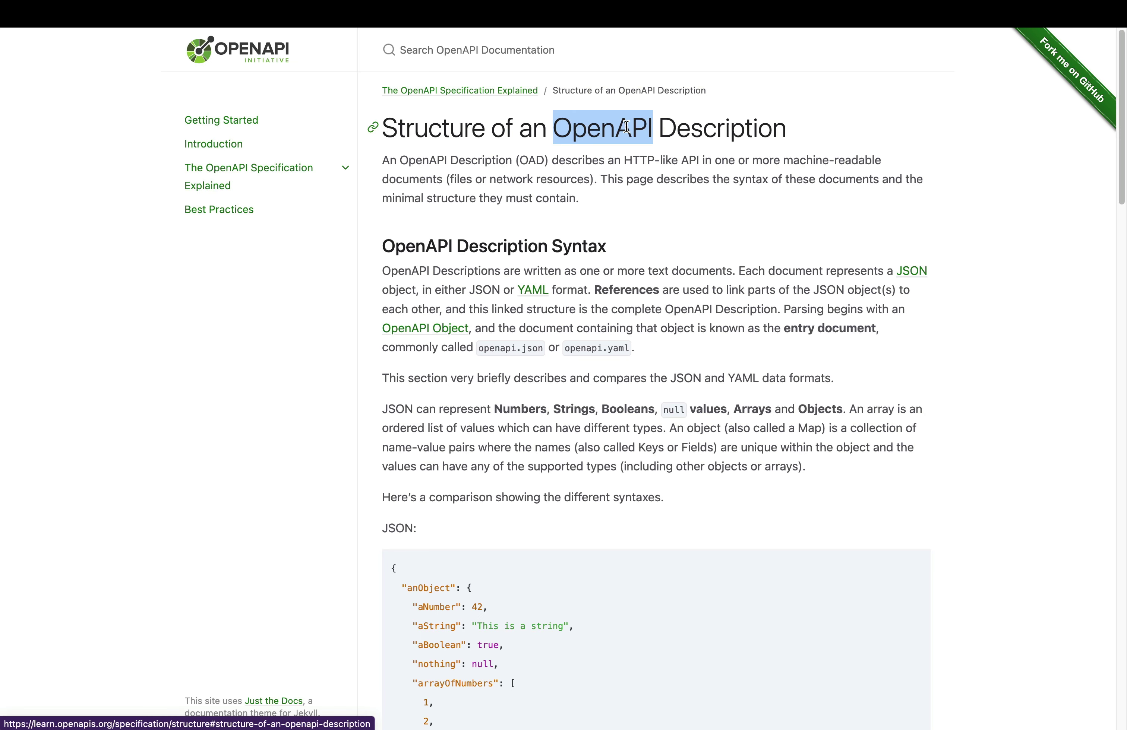
scroll(584, 257, "down", 3)
scroll(585, 258, "down", 8)
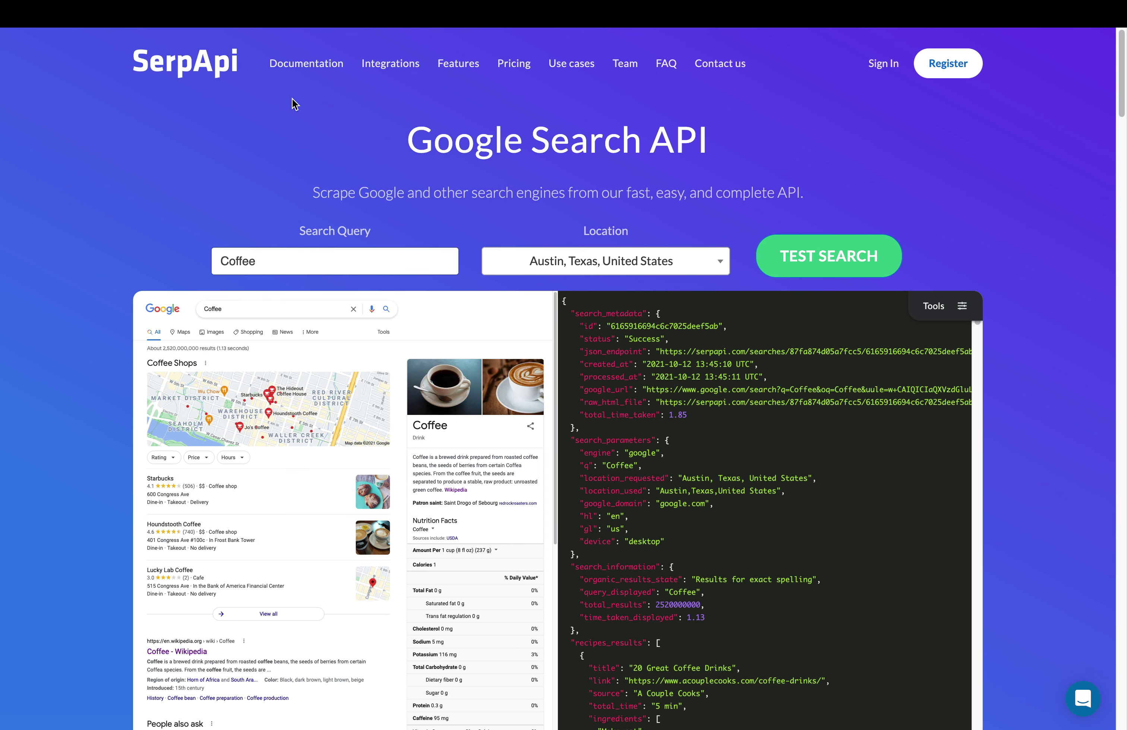
Open SerpApi's documentation and find the cURL integration code for the Google search example with the Coffee query
left_click(306, 63)
scroll(826, 316, "down", 10)
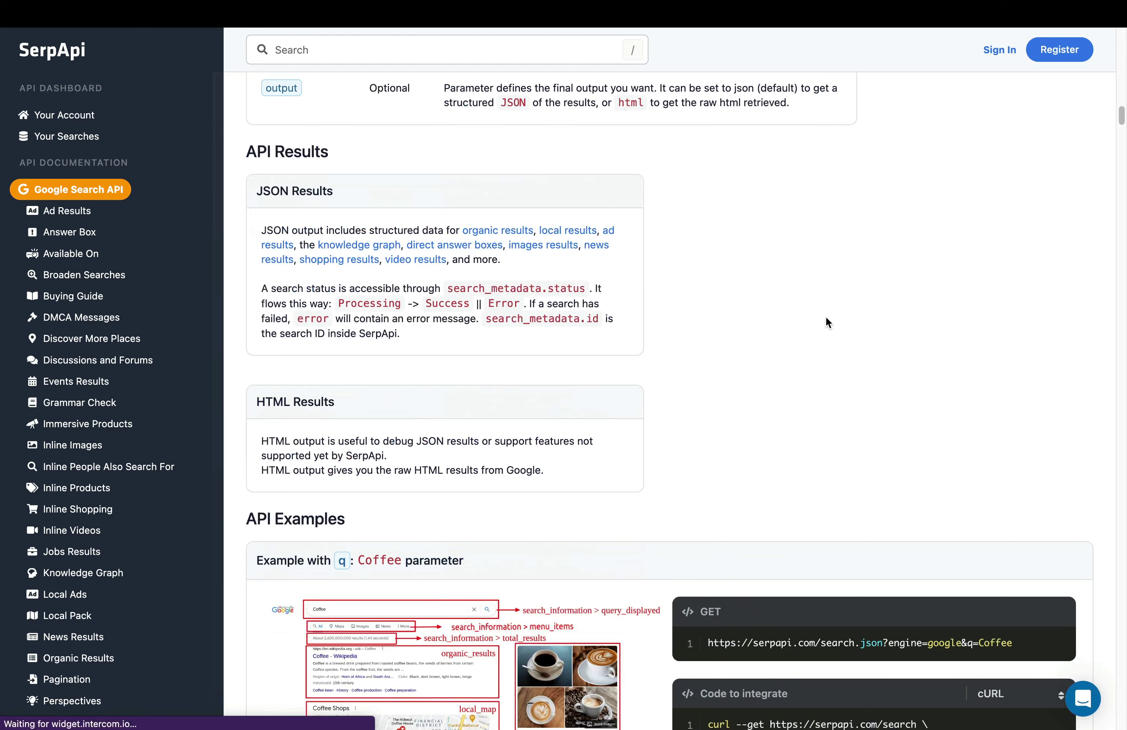
left_click(1008, 584)
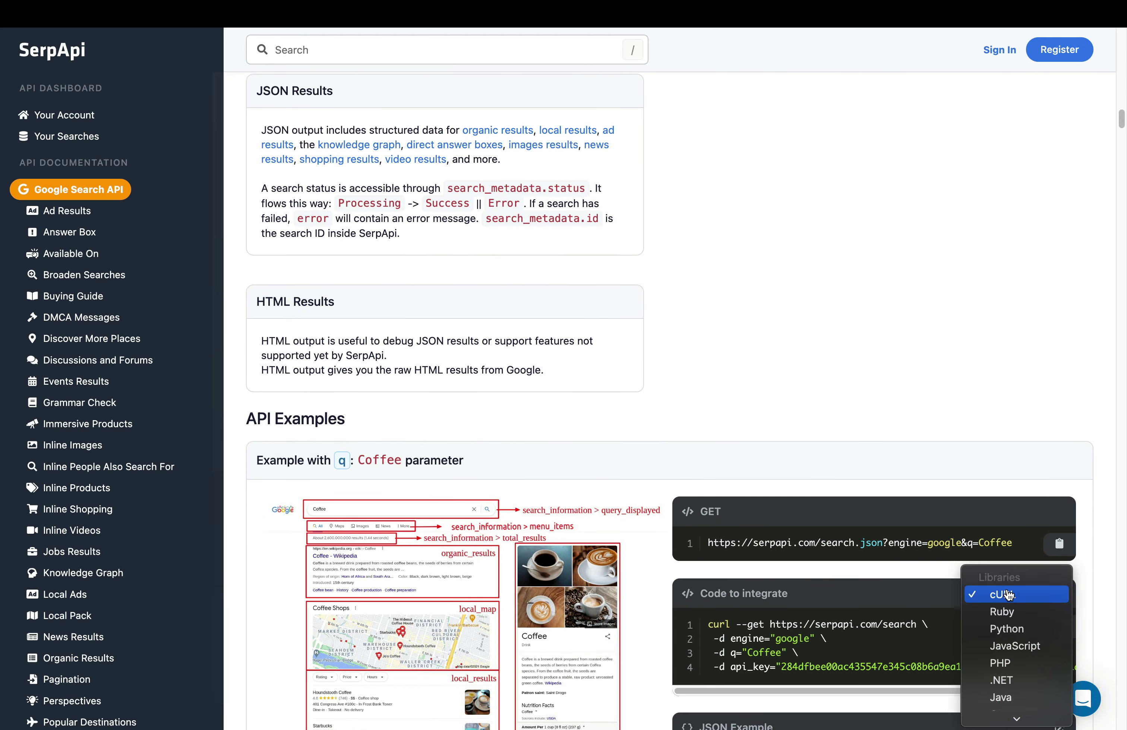
left_click(996, 593)
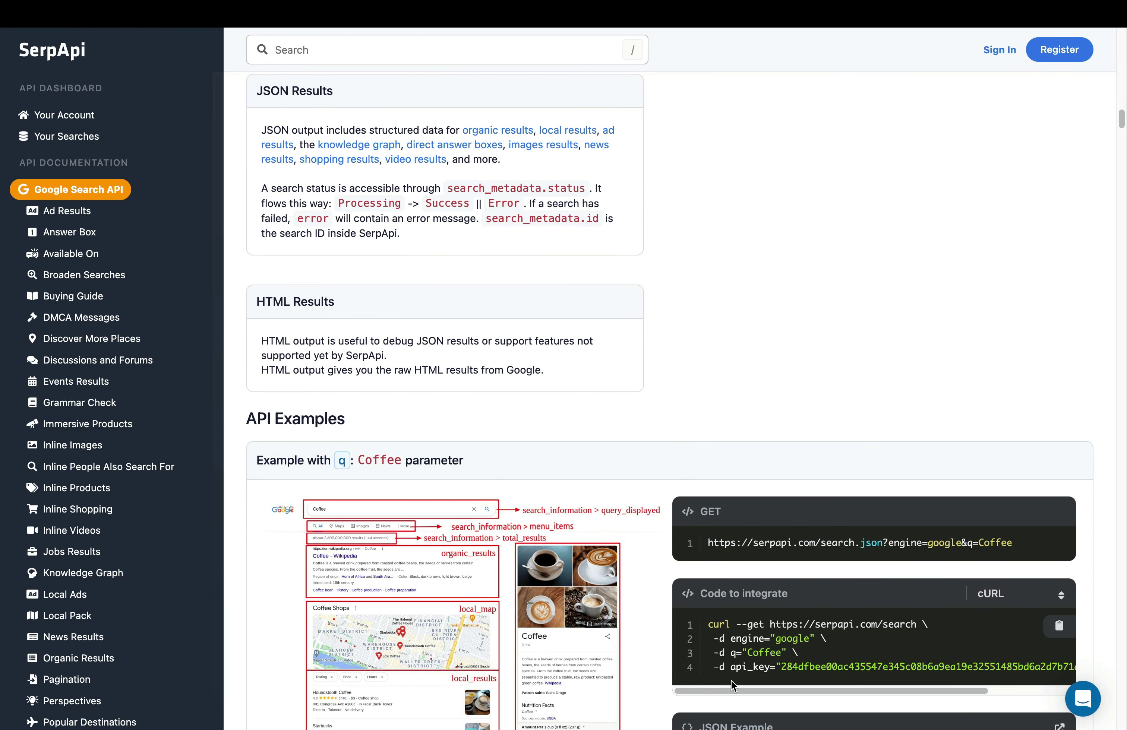
left_click_drag(733, 687, 703, 632)
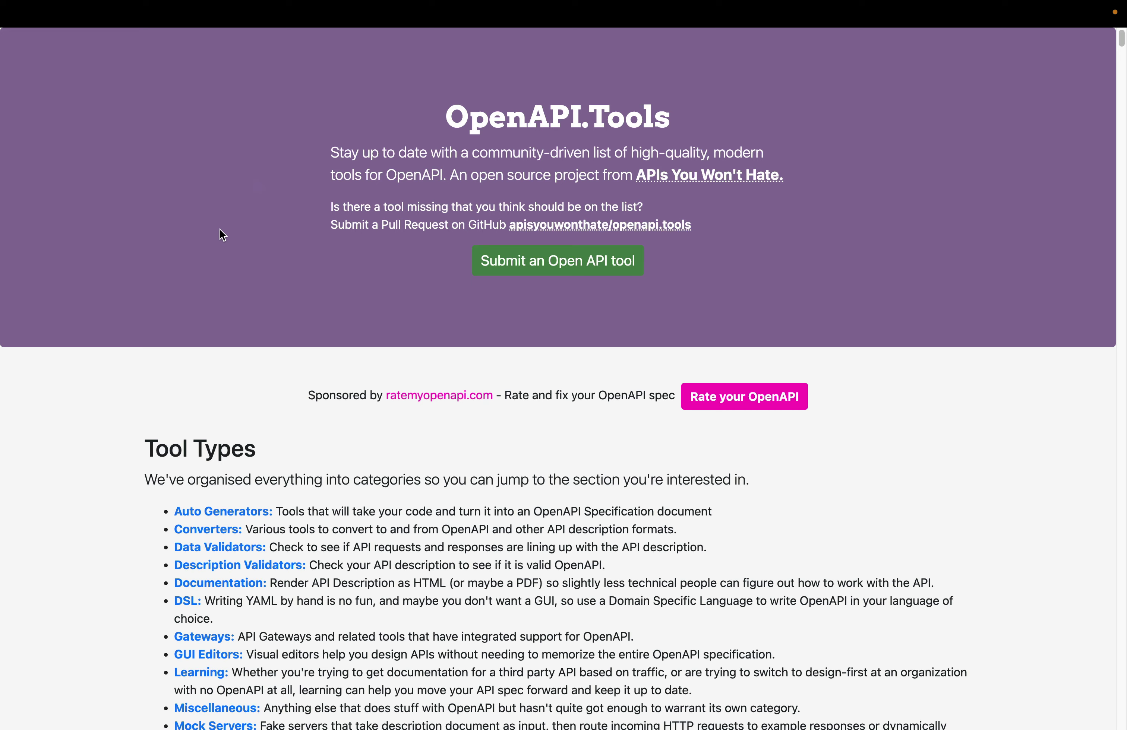
In ChatGPT, request an OpenAPI schema based on the SerpApi curl call with engine google, query Coffee and an API key, and ask for JSON format
scroll(222, 235, "down", 3)
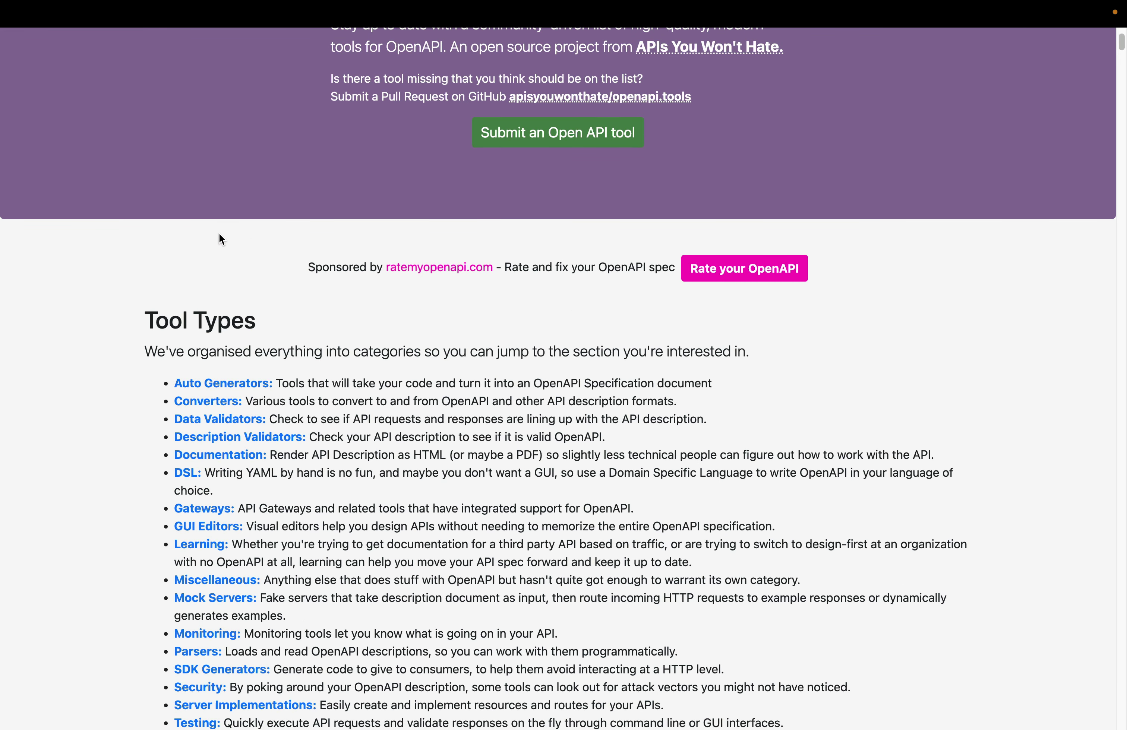
key("ctrl+Tab")
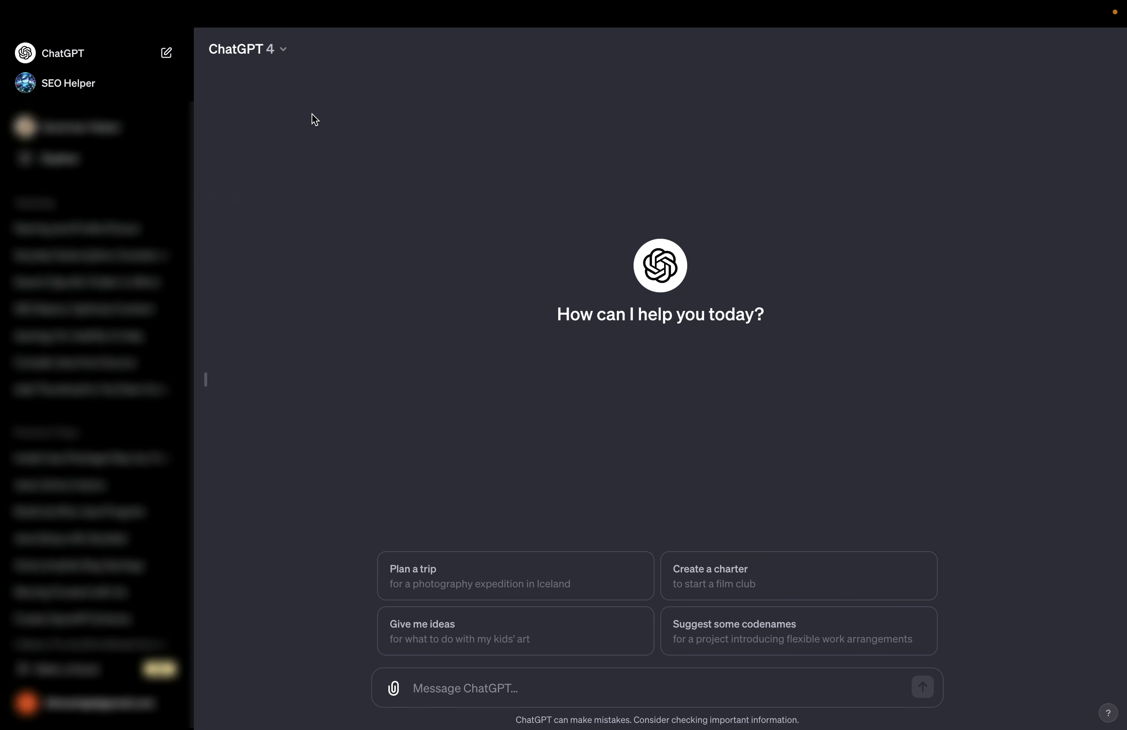
type("Ple")
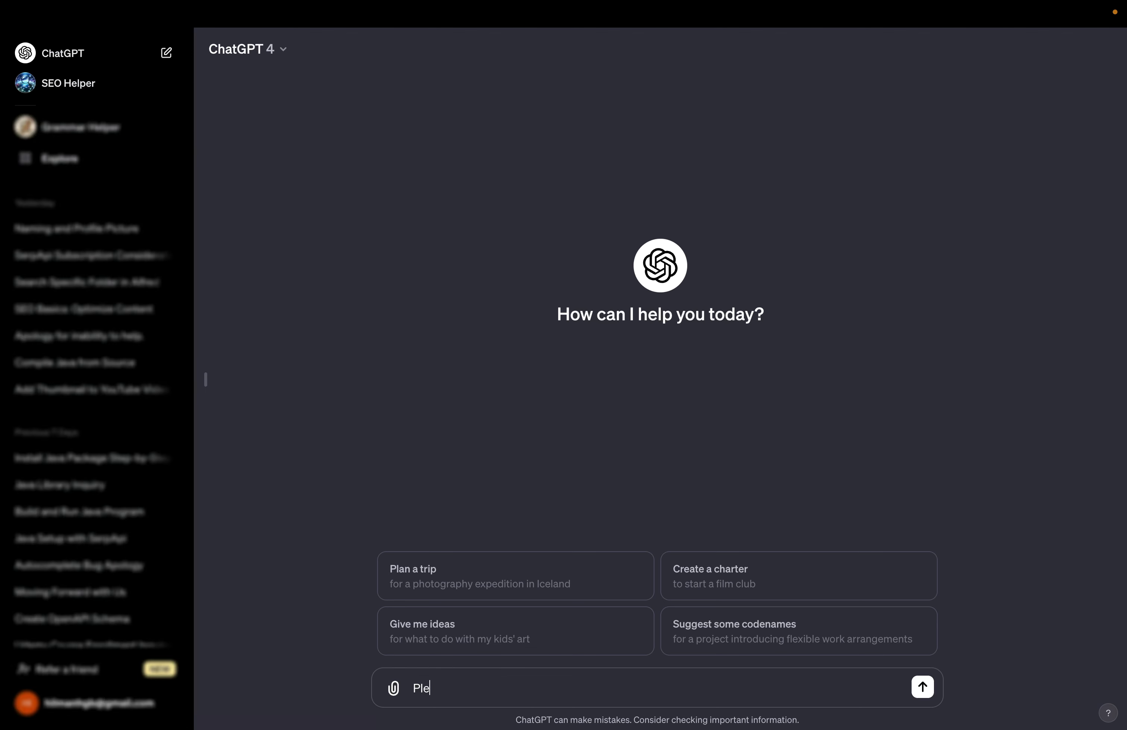
type("ase build the OPpenAPI schema , based on this curl")
key("shift+Return")
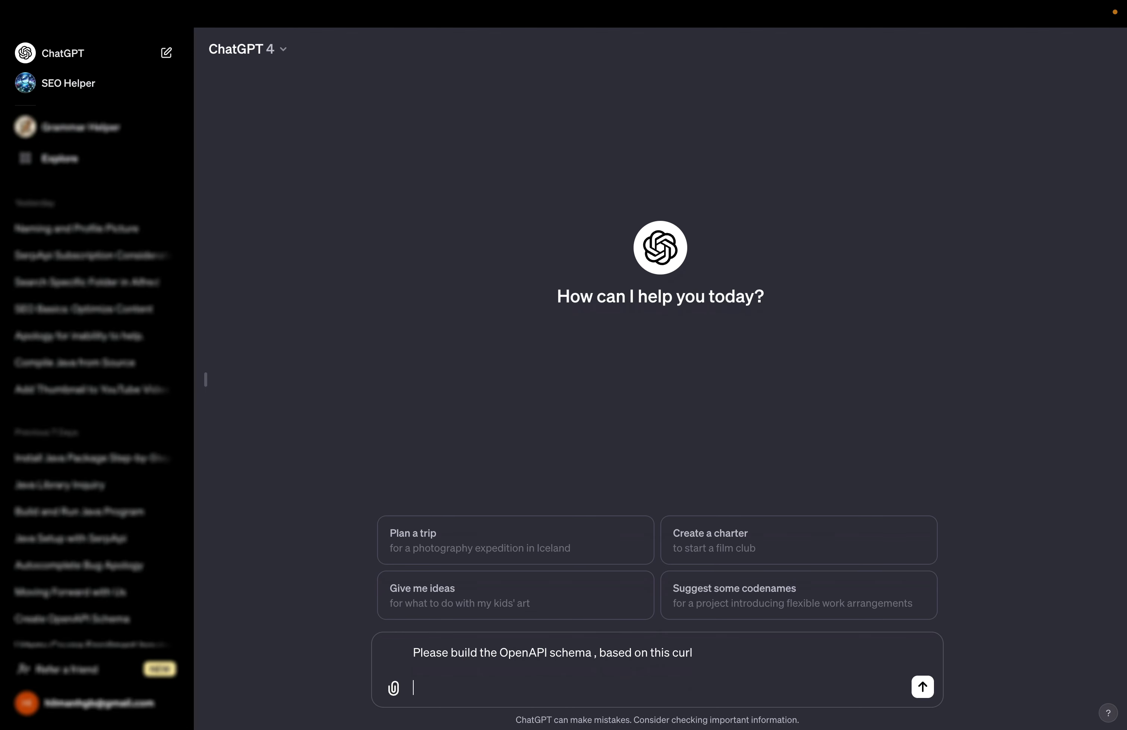
type("```")
key("shift+Return")
type("curl --get https://serpapi.com/search \\  -d engine=\"google\" \\  -d q=\"Coffee\" \\  -d api_key=\"123\"")
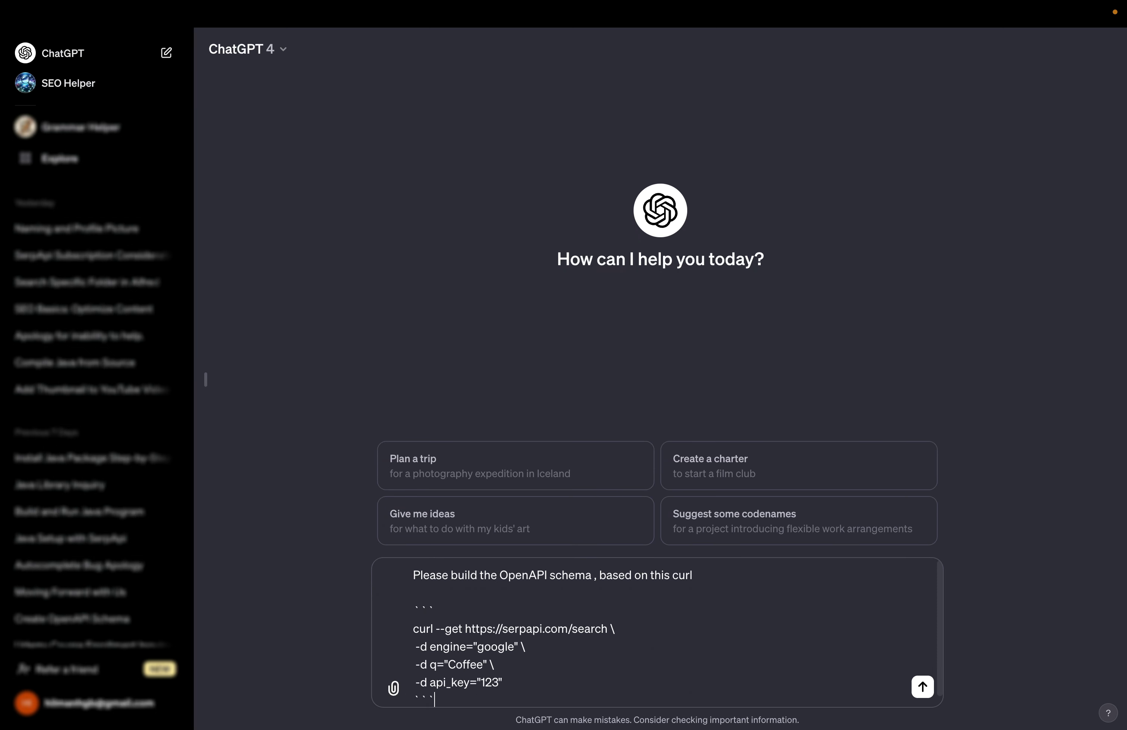
type("```")
key("Return")
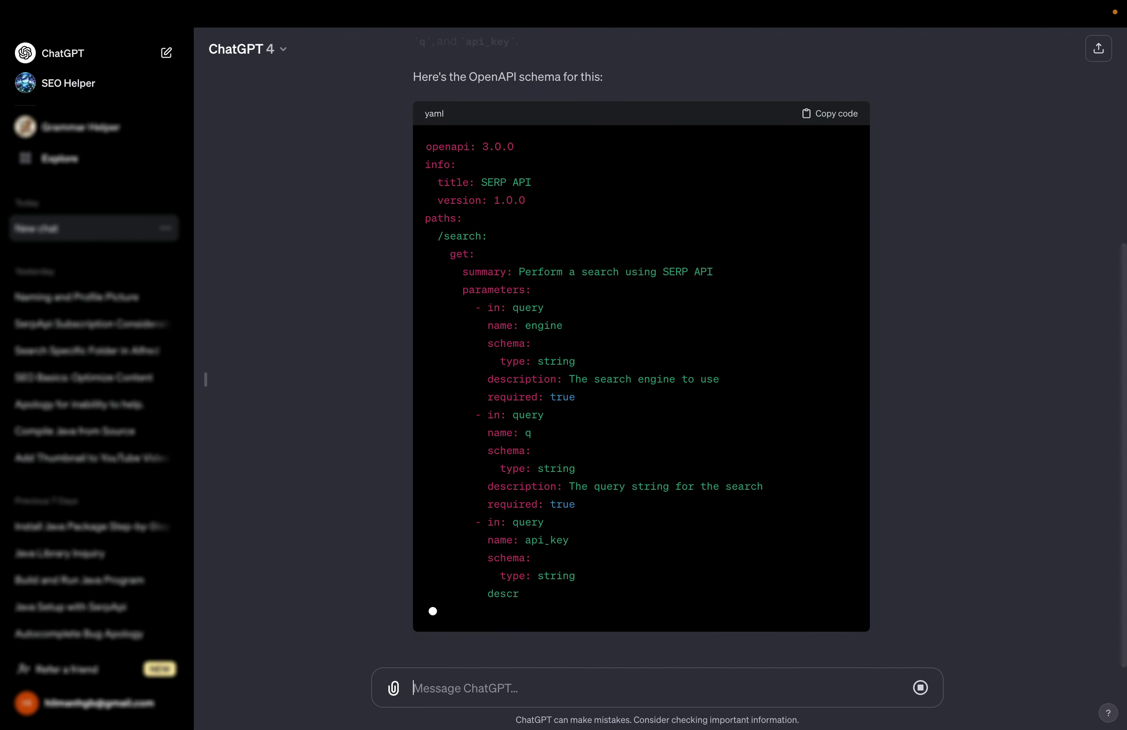
type("I want it in json please")
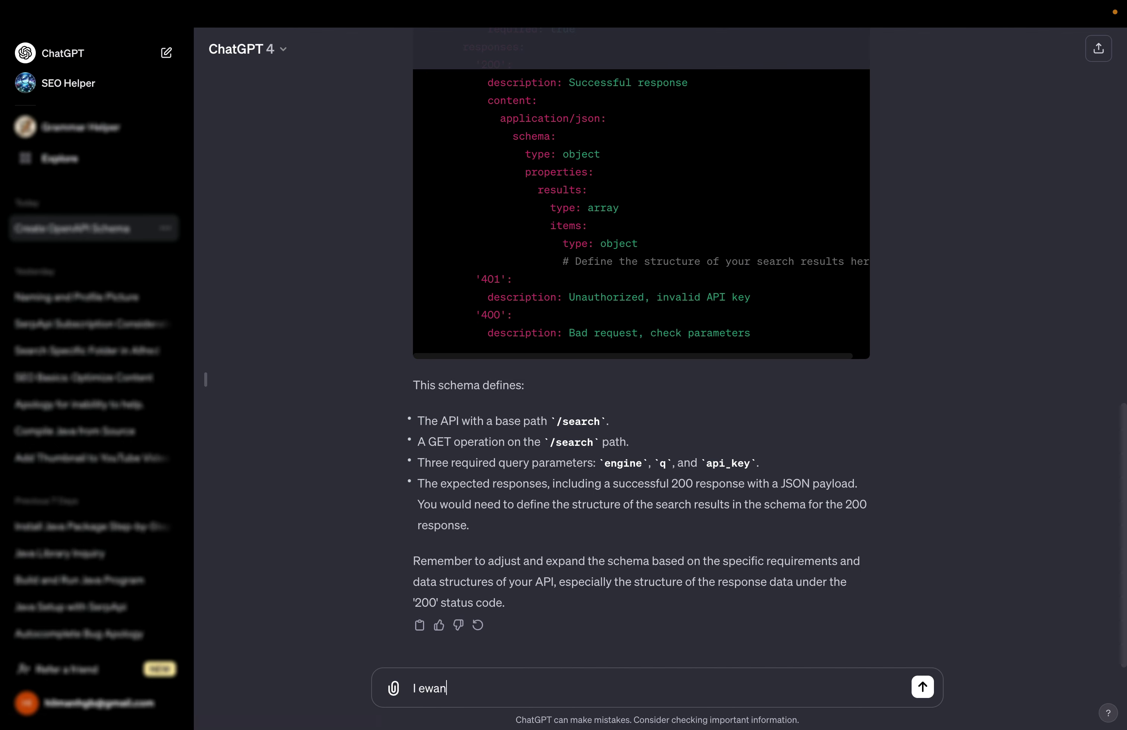
key("Return")
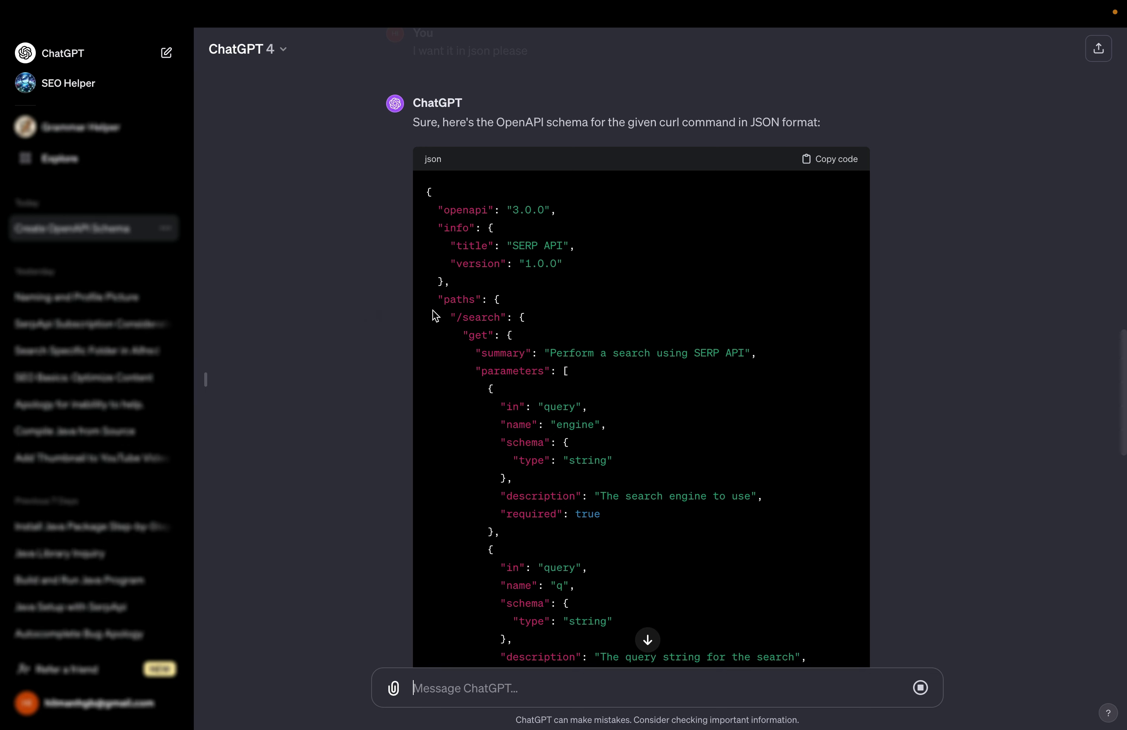
Switch to SerpApi's custom GPT tutorial and read through the complete schema and the explanation of the api_key enum structure
key("ctrl+Tab")
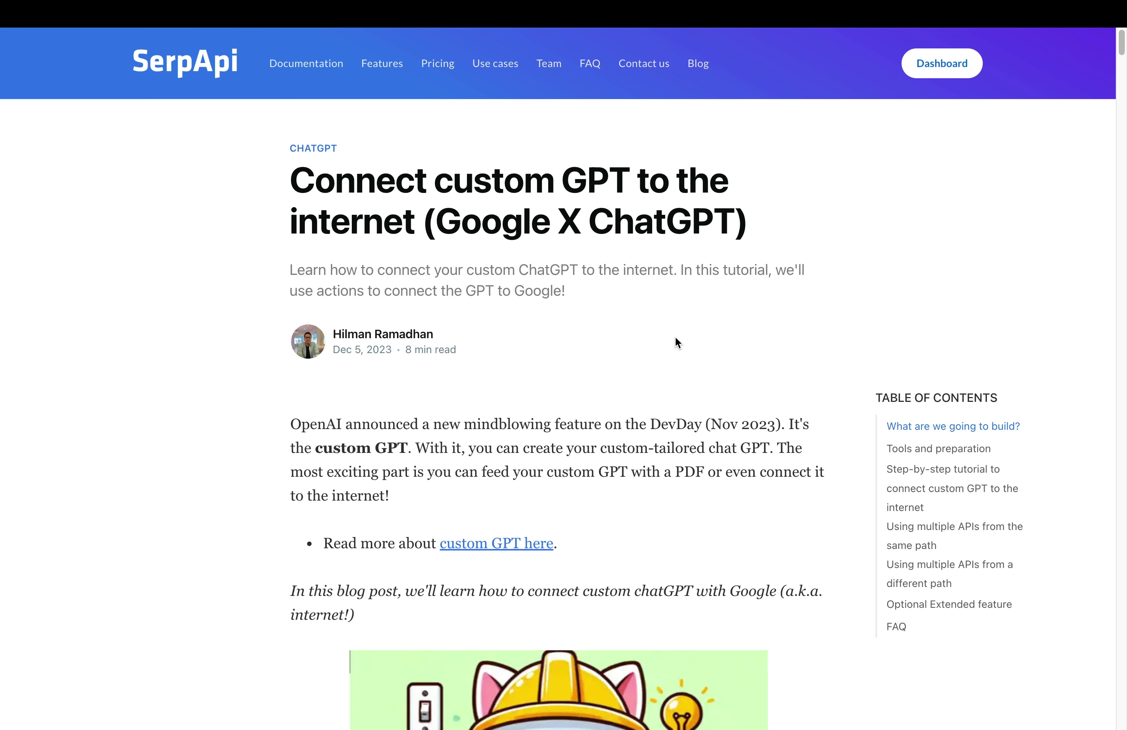
left_click_drag(256, 165, 791, 232)
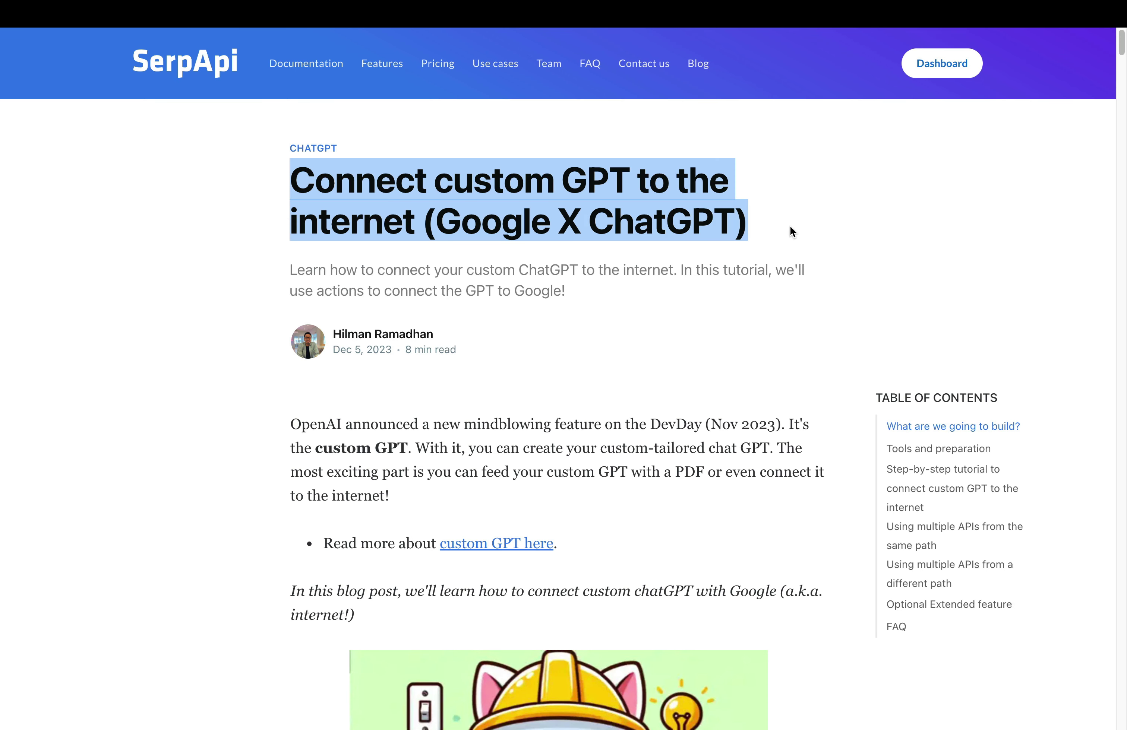
scroll(922, 472, "down", 20)
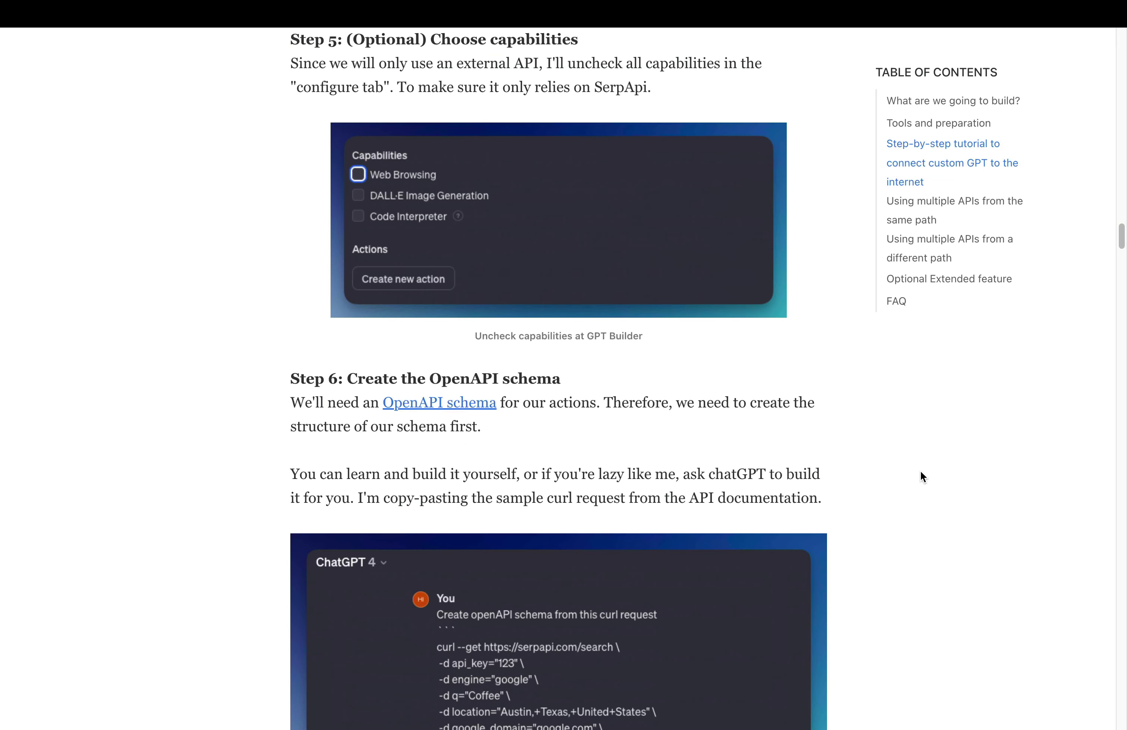
scroll(866, 432, "down", 3)
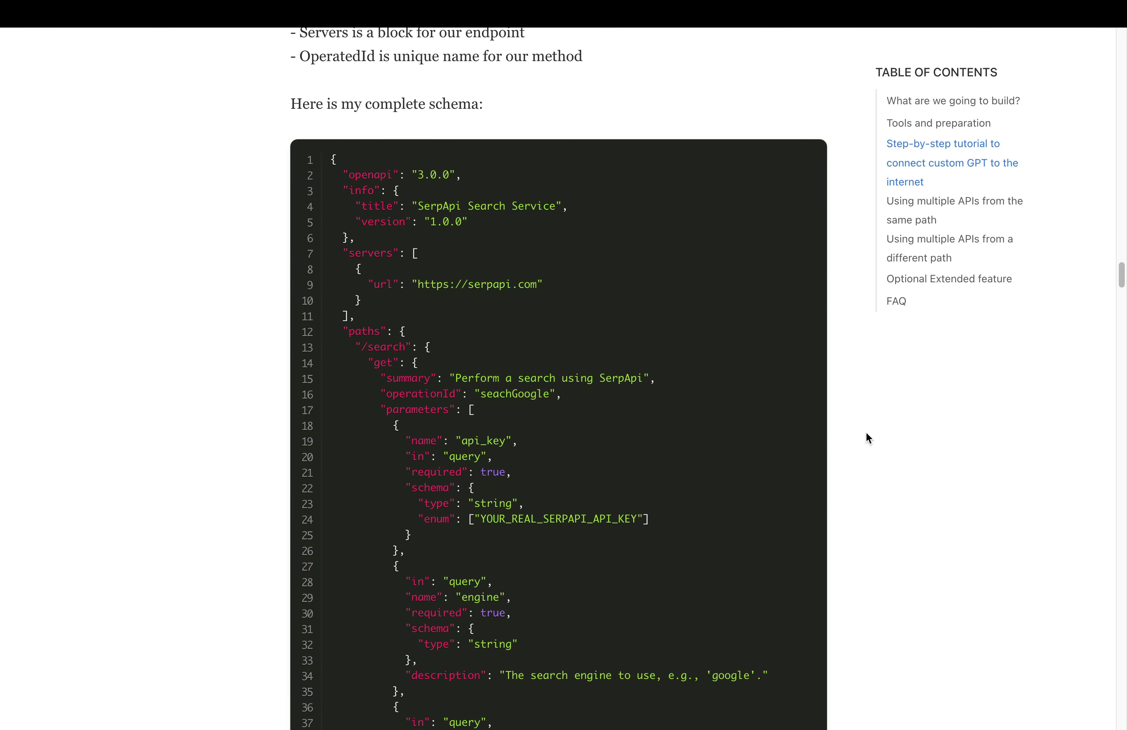
left_click_drag(332, 104, 592, 324)
scroll(311, 145, "down", 20)
scroll(310, 145, "down", 6)
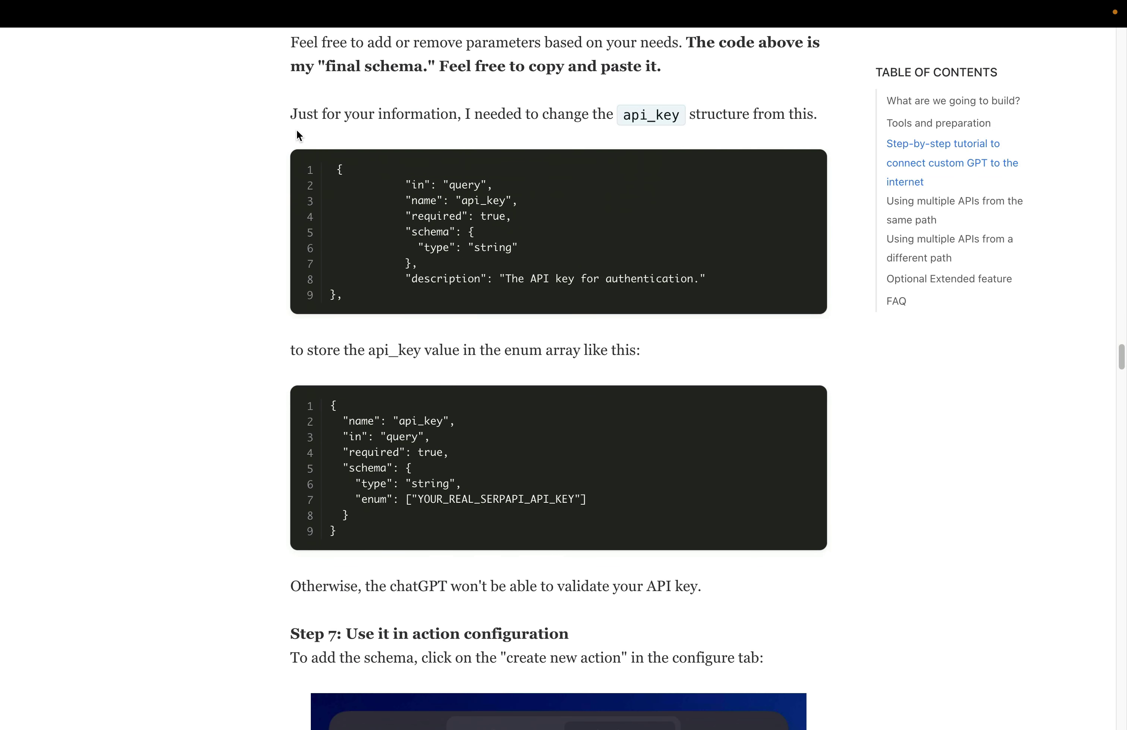
scroll(297, 129, "up", 4)
left_click_drag(288, 189, 581, 203)
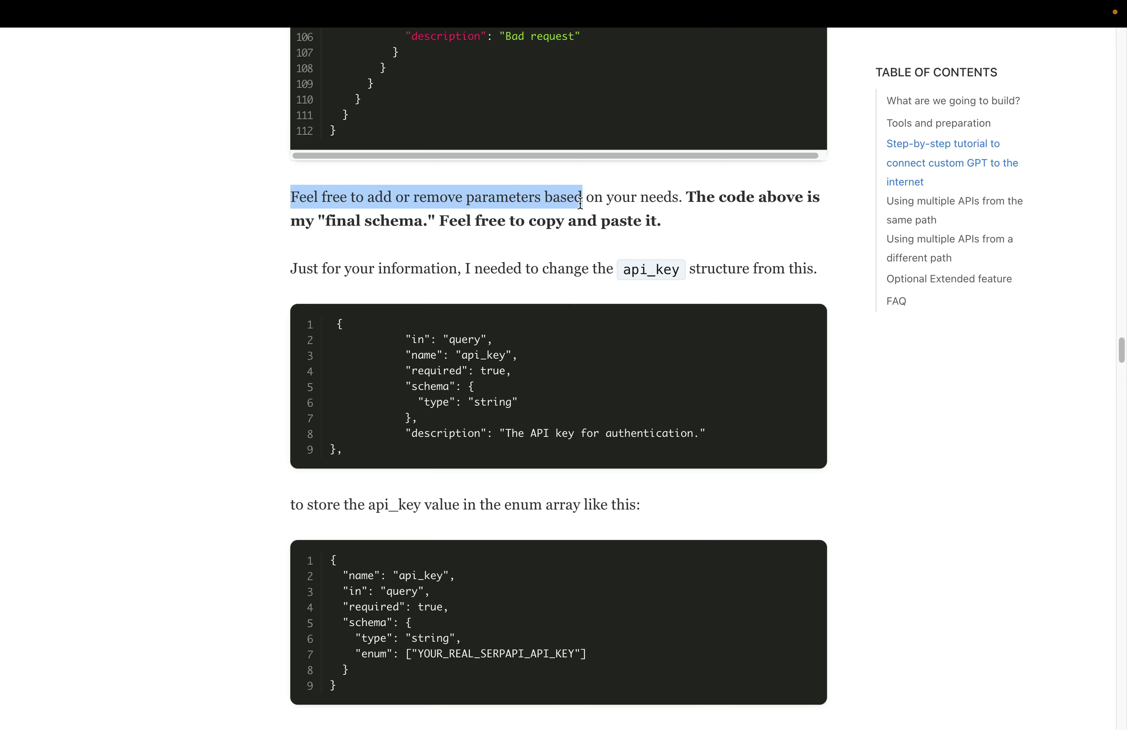
scroll(578, 203, "down", 3)
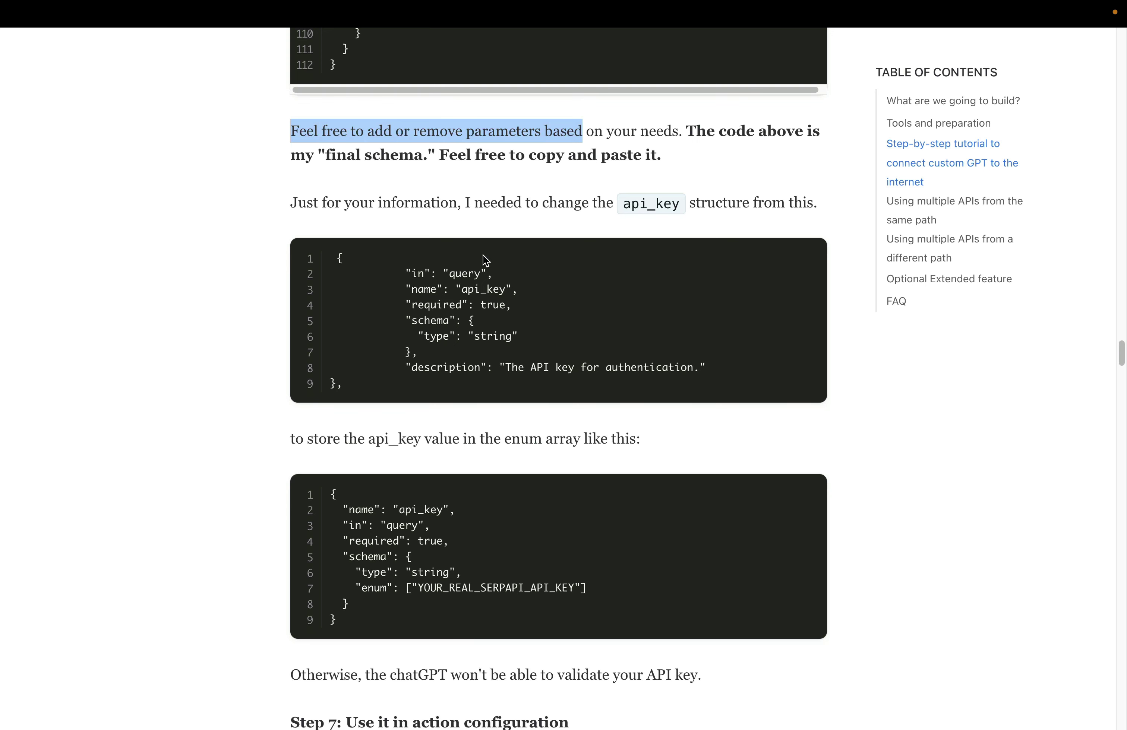
scroll(484, 260, "up", 15)
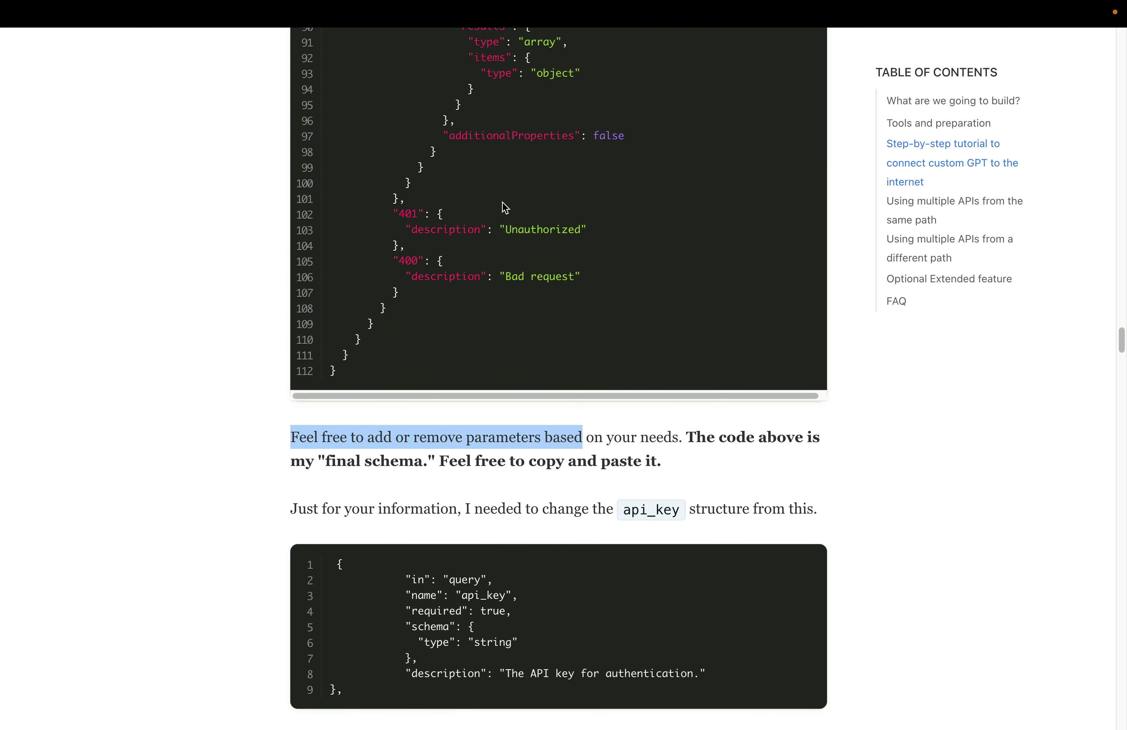
scroll(504, 207, "up", 8)
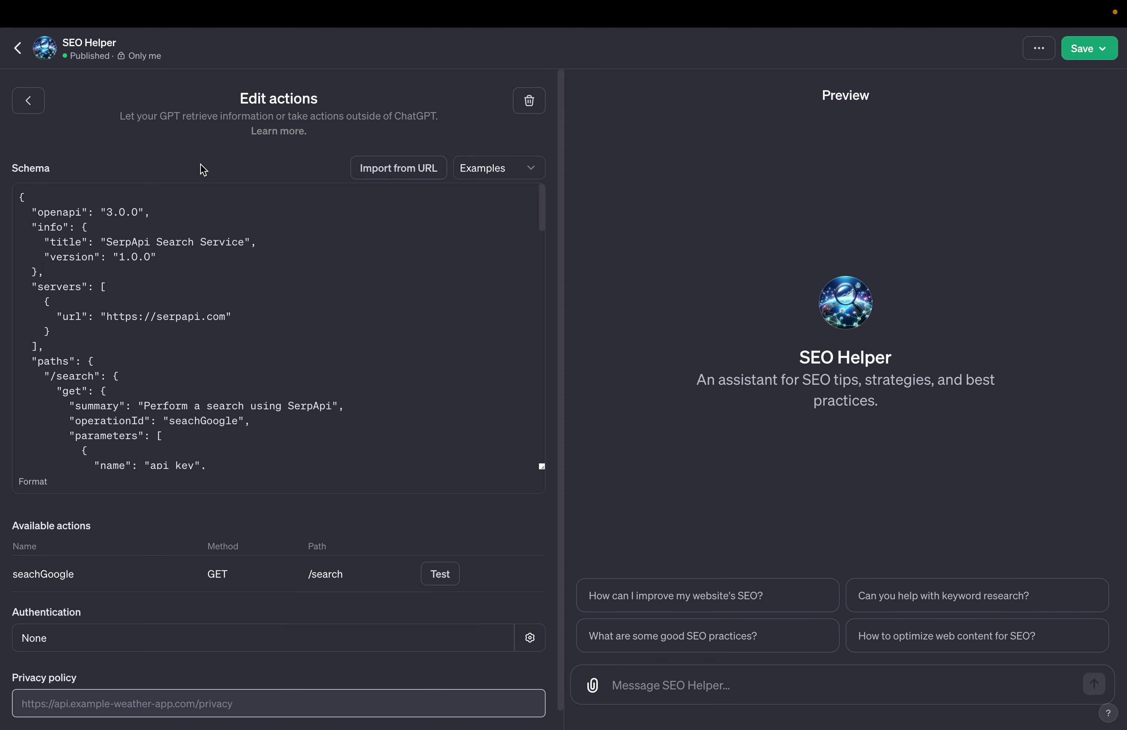
In the SEO Helper action's schema, locate and select the API key placeholder in the api_key parameter's enum
left_click(182, 270)
scroll(198, 290, "down", 3)
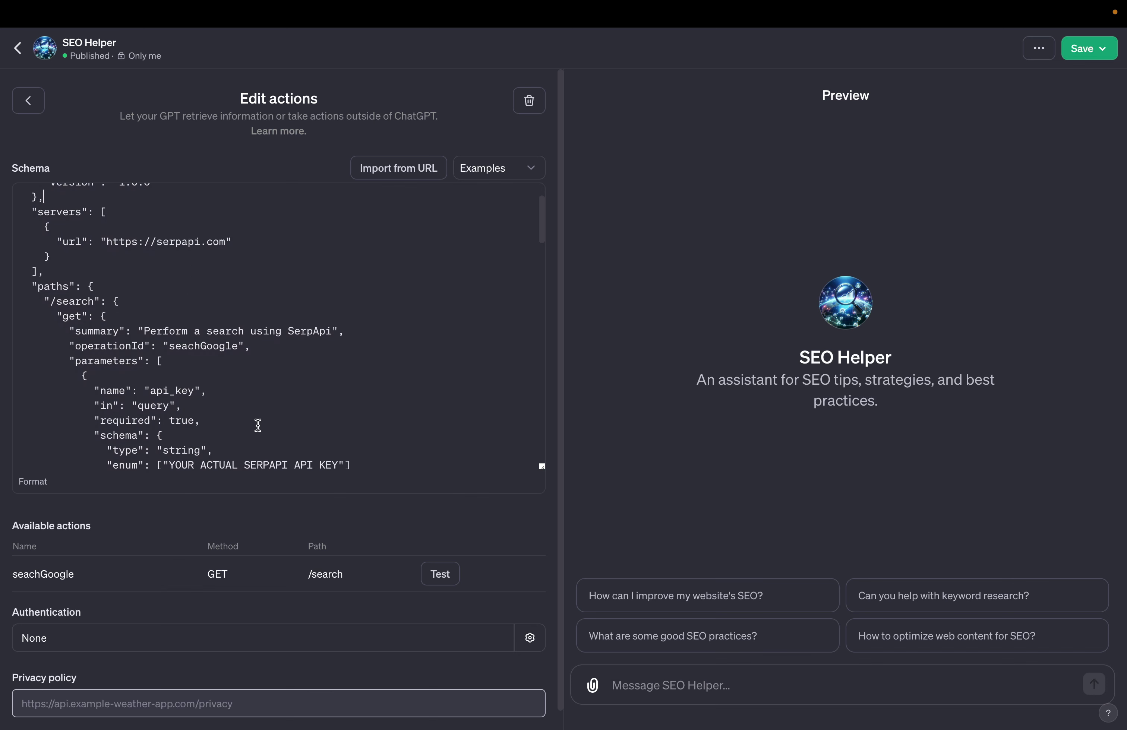
double_click(229, 465)
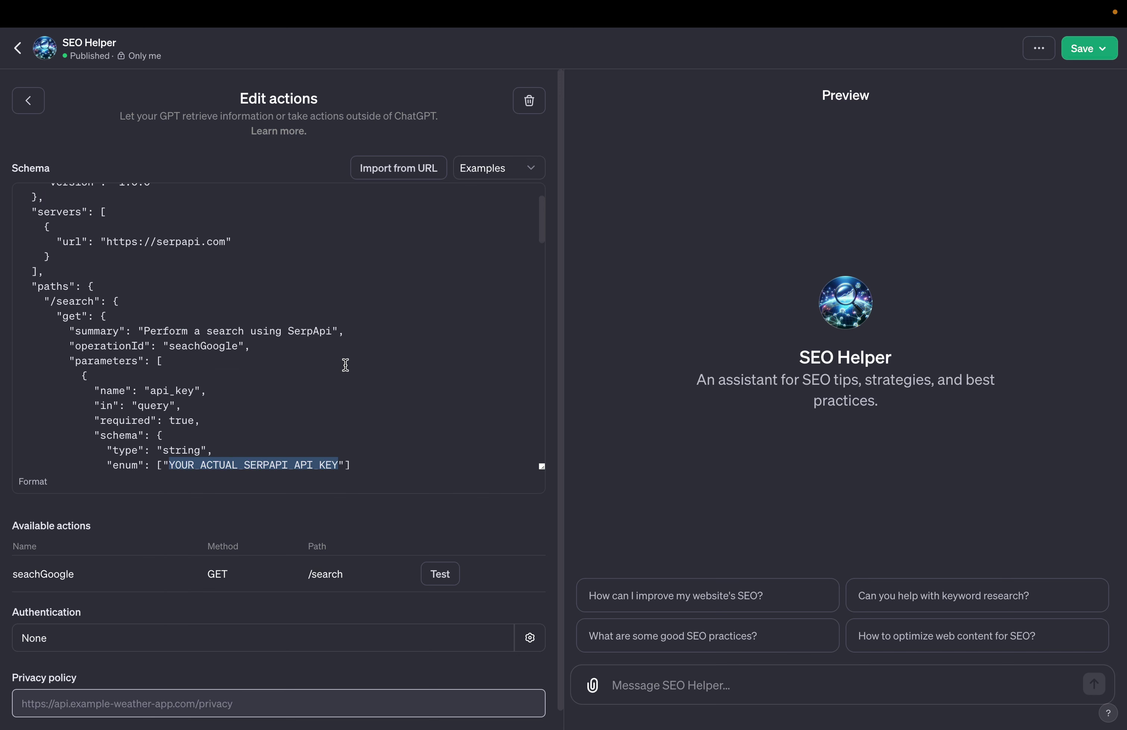
Test the seachGoogle action, always allow information to be sent to serpapi.com, and inspect the parameters of the endpoint call
left_click(440, 576)
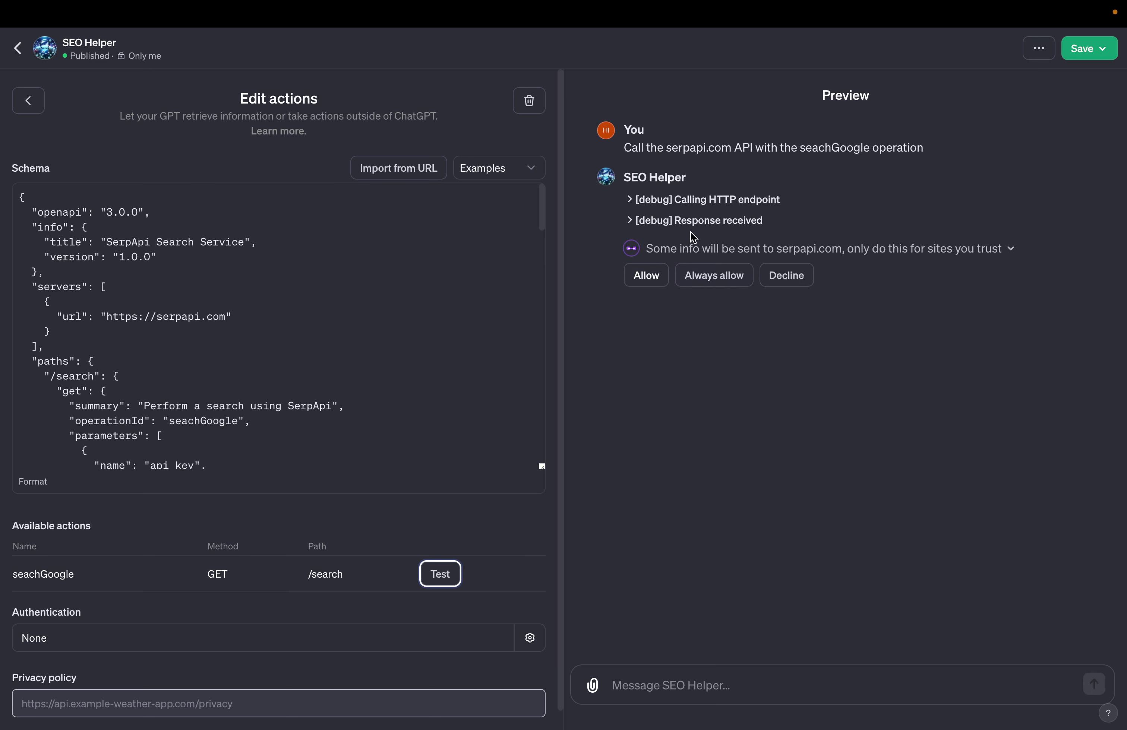
left_click(715, 278)
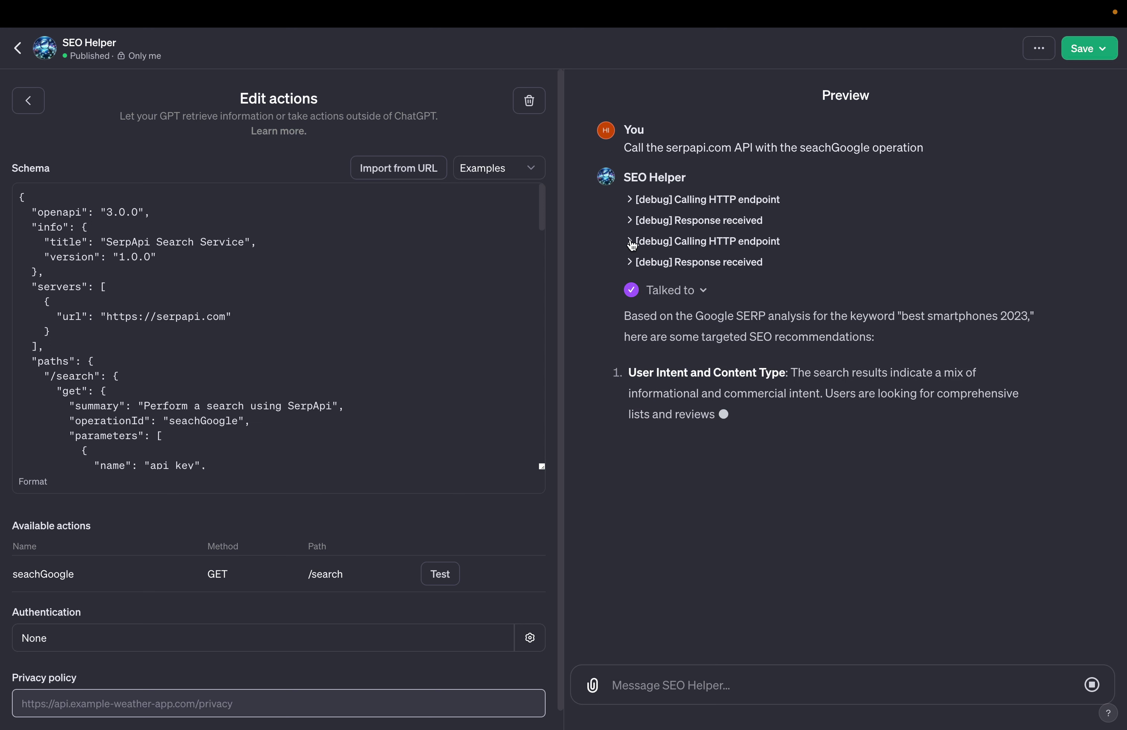
left_click(630, 243)
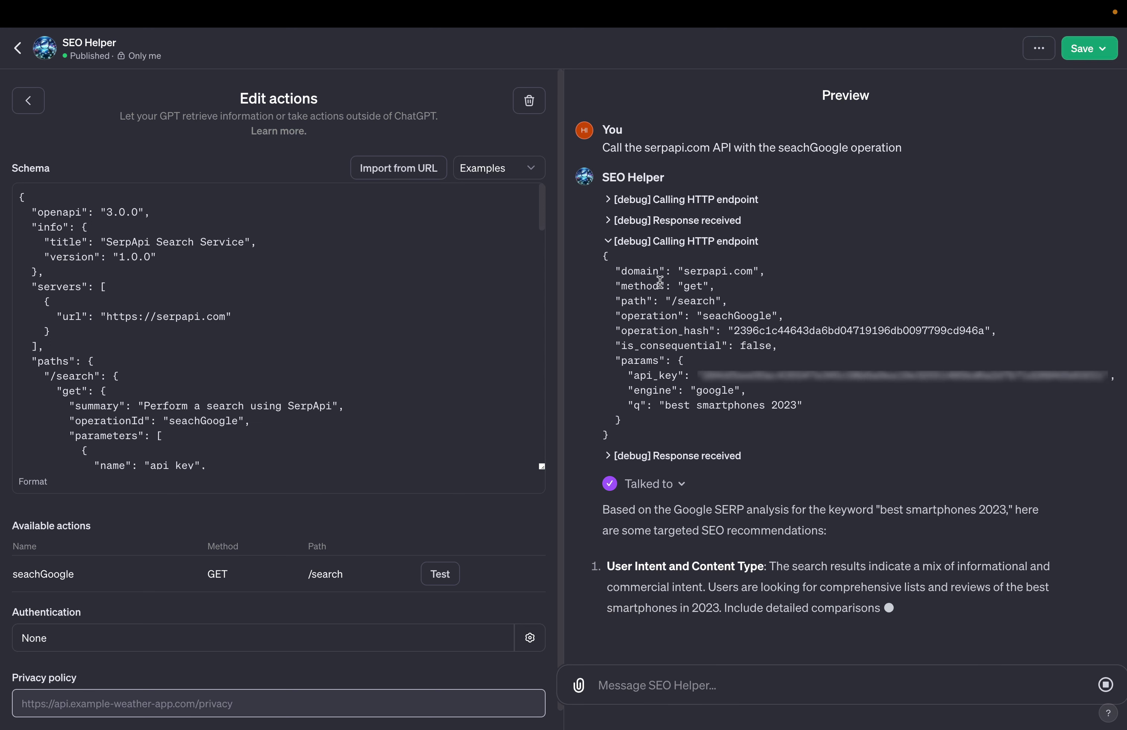
left_click_drag(901, 317, 1027, 315)
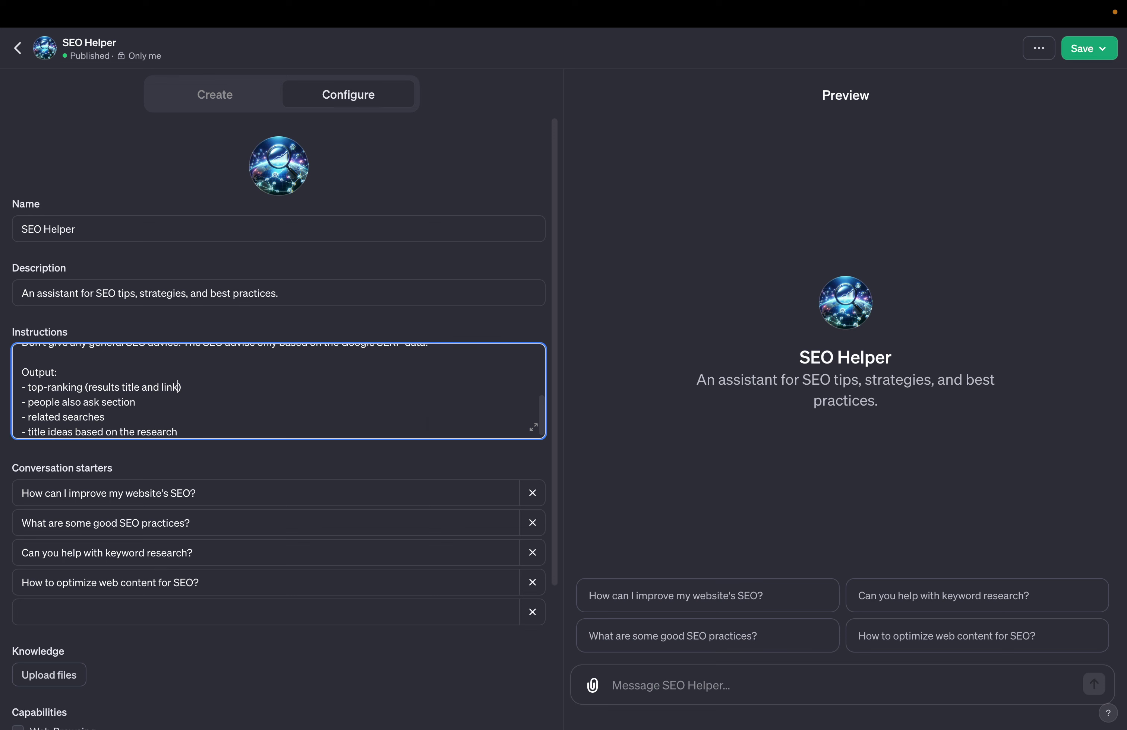
Review the output list in the GPT's instructions, covering top-ranking results, people also ask, related searches and title ideas
left_click_drag(57, 373, 22, 372)
left_click(181, 387)
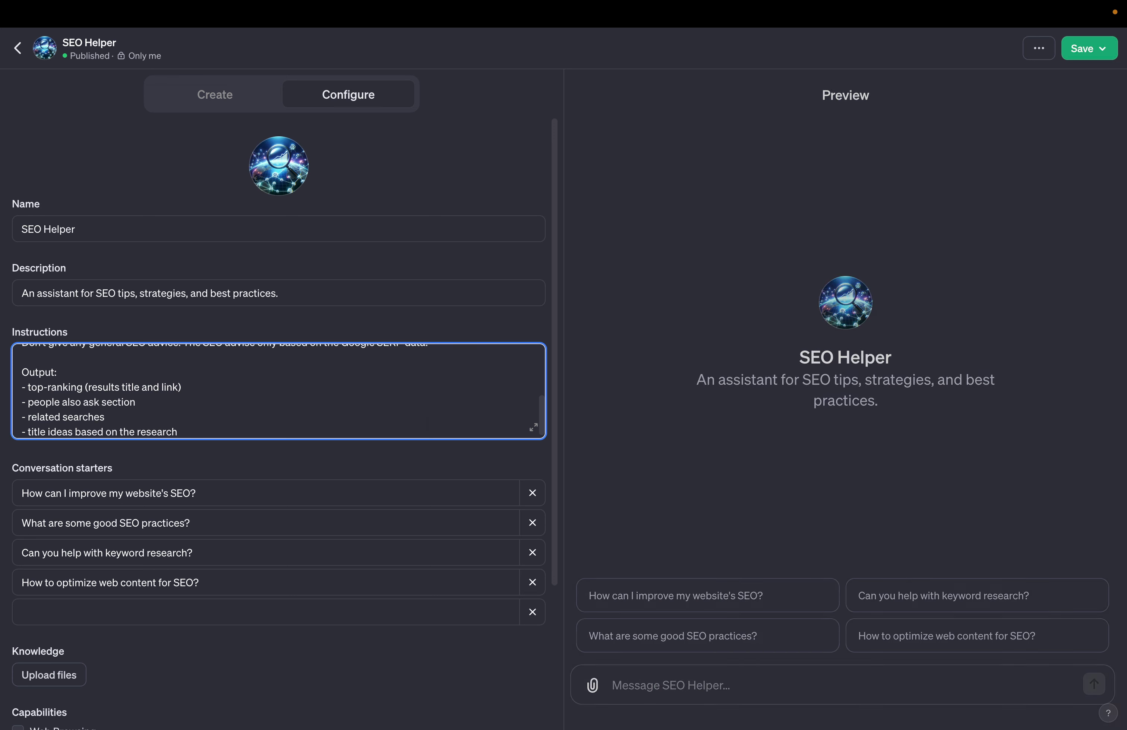
left_click_drag(182, 387, 136, 402)
left_click(22, 402)
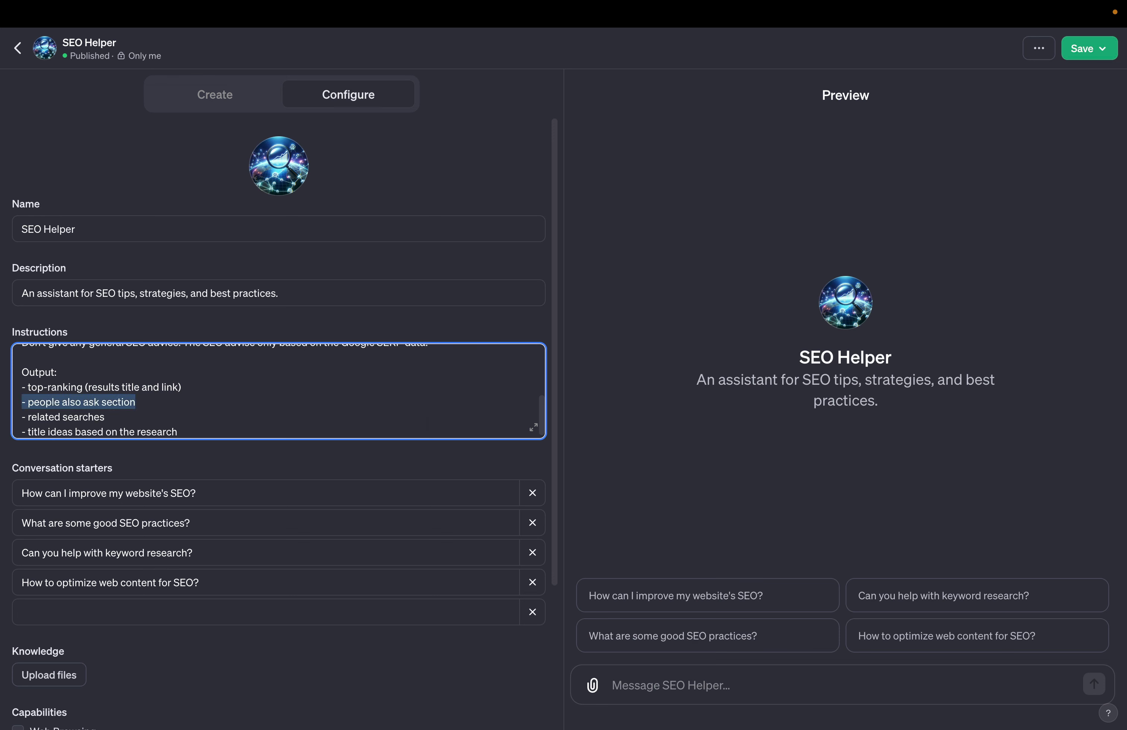
left_click(22, 417)
left_click_drag(23, 417, 103, 417)
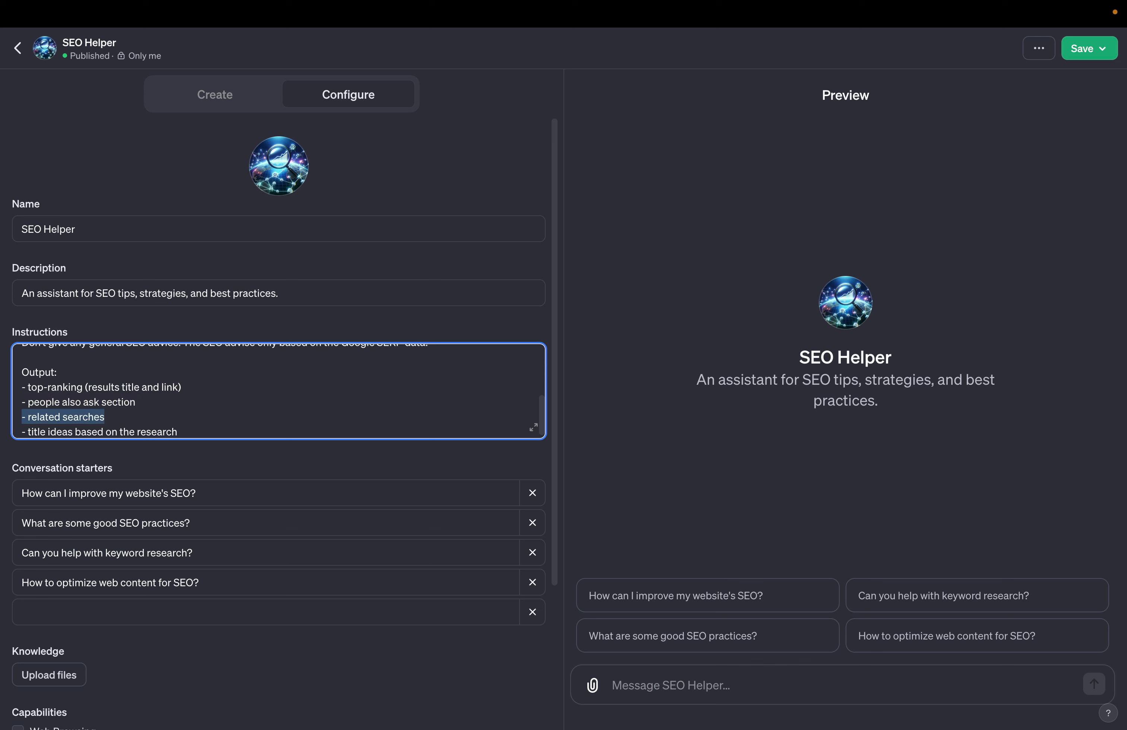
left_click(22, 431)
left_click_drag(23, 431, 177, 432)
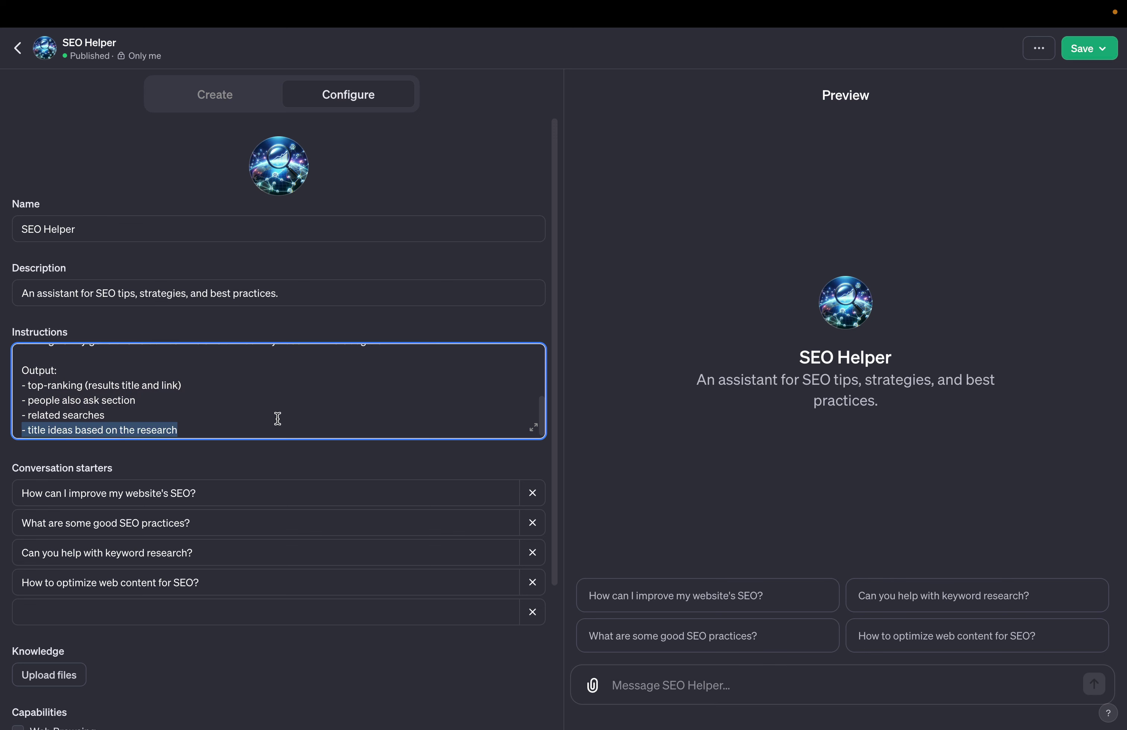
scroll(276, 417, "down", 1)
left_click(873, 151)
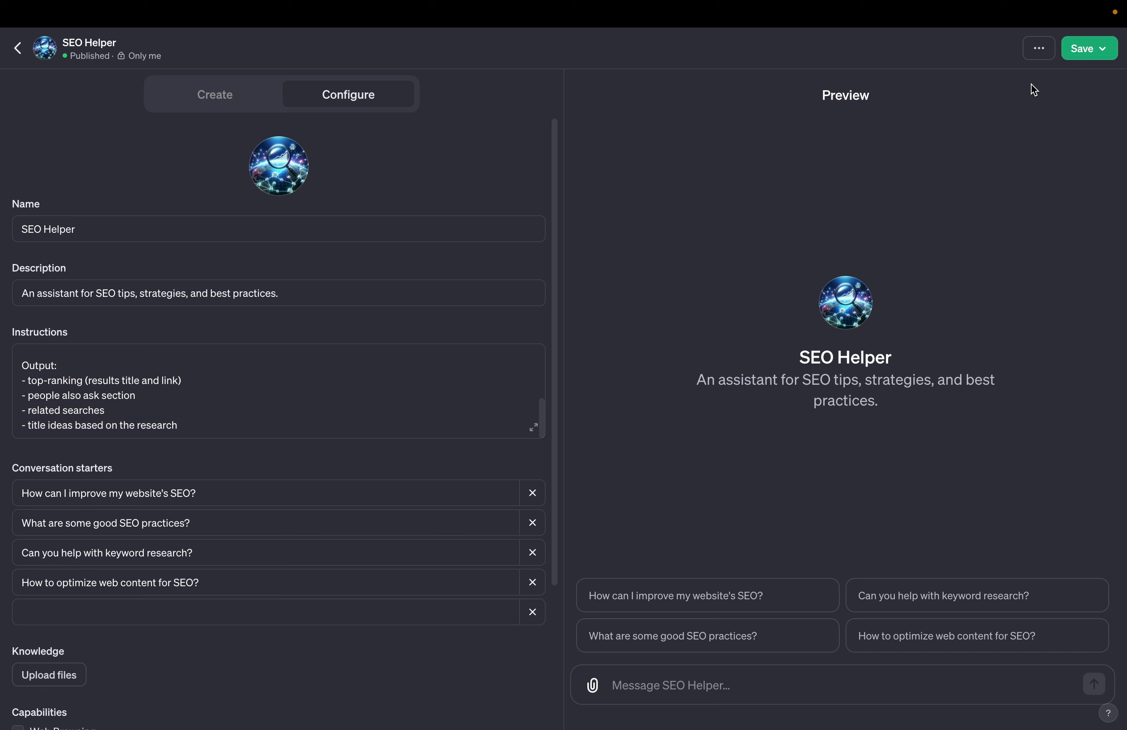
Save the SEO Helper GPT with publishing limited to Only me
left_click(1084, 48)
left_click(1091, 48)
left_click(1091, 48)
left_click(1041, 177)
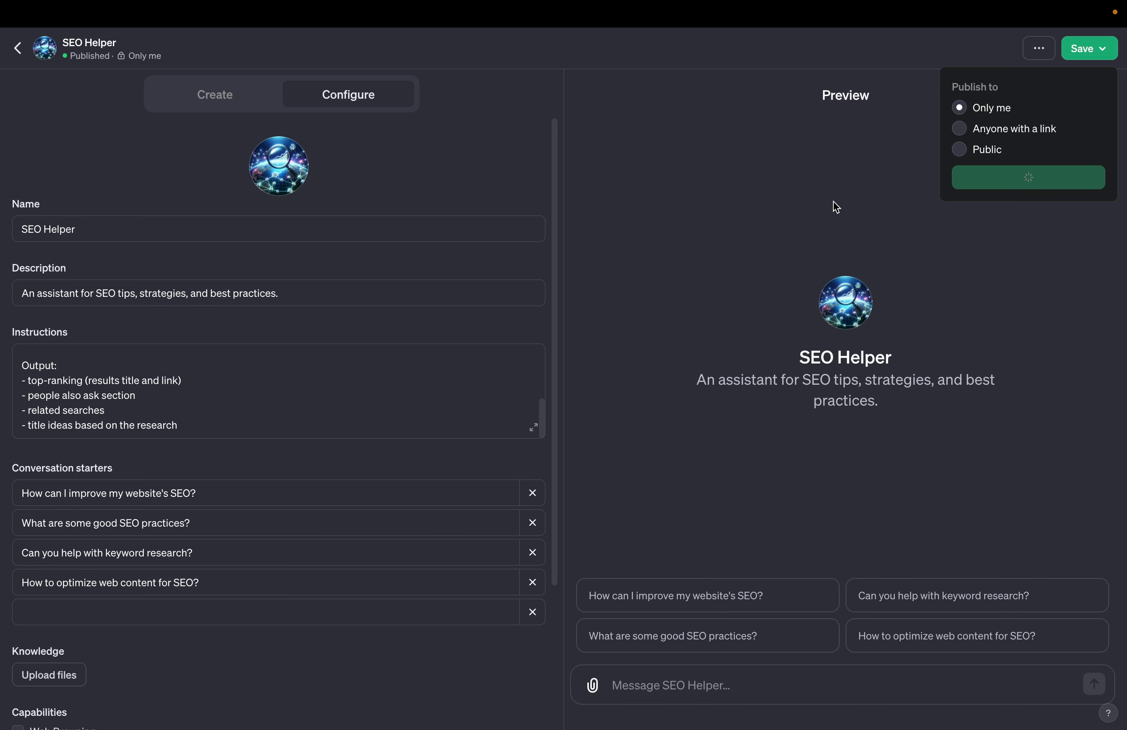
Send "keyword: read a book" to SEO Helper in the preview and read through its whole answer
left_click(664, 685)
type("keyword: read")
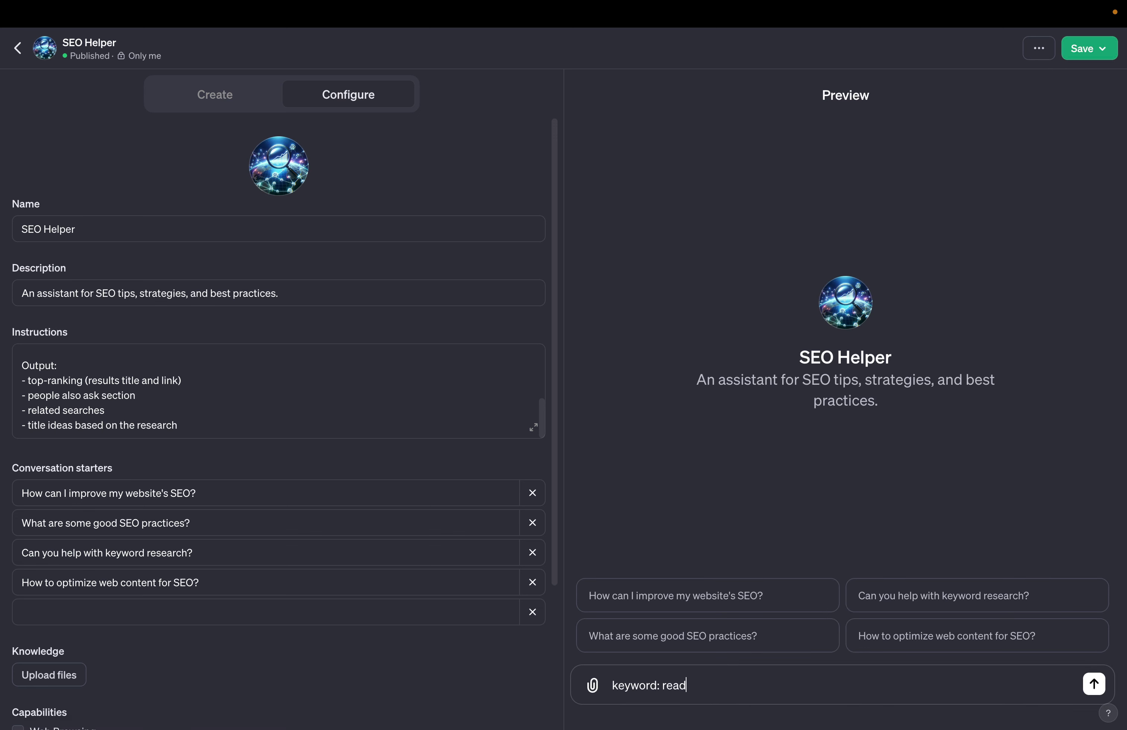
type(" a book")
key("Return")
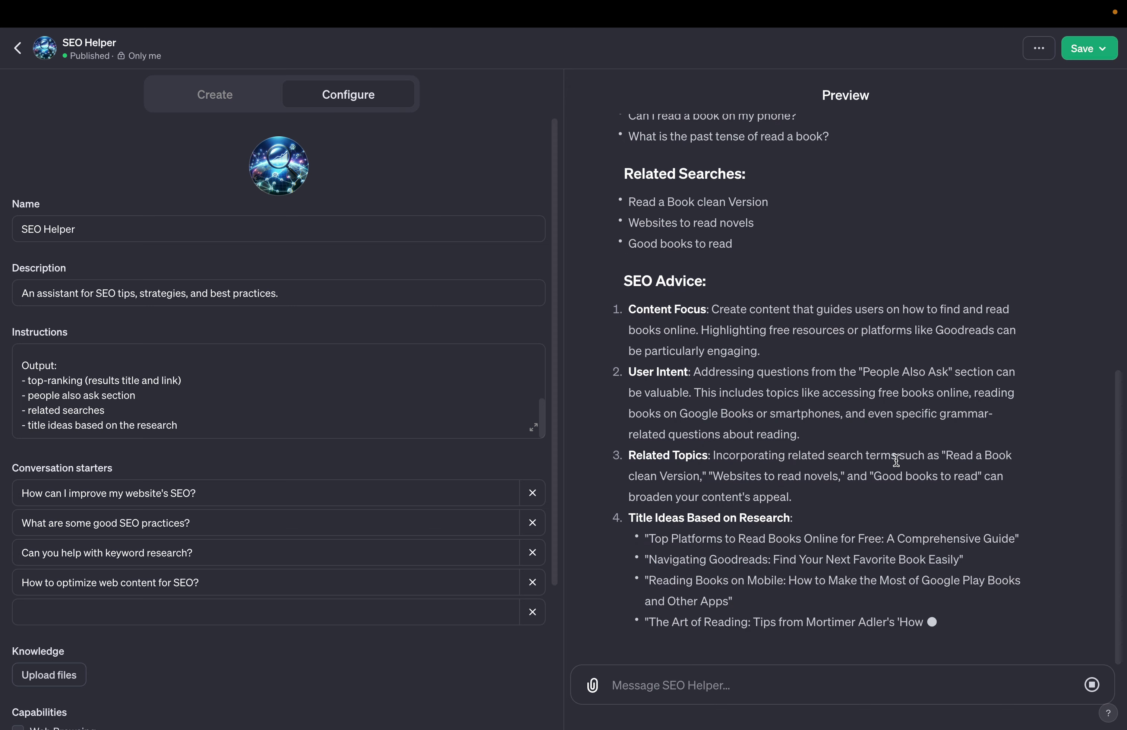
scroll(855, 457, "up", 3)
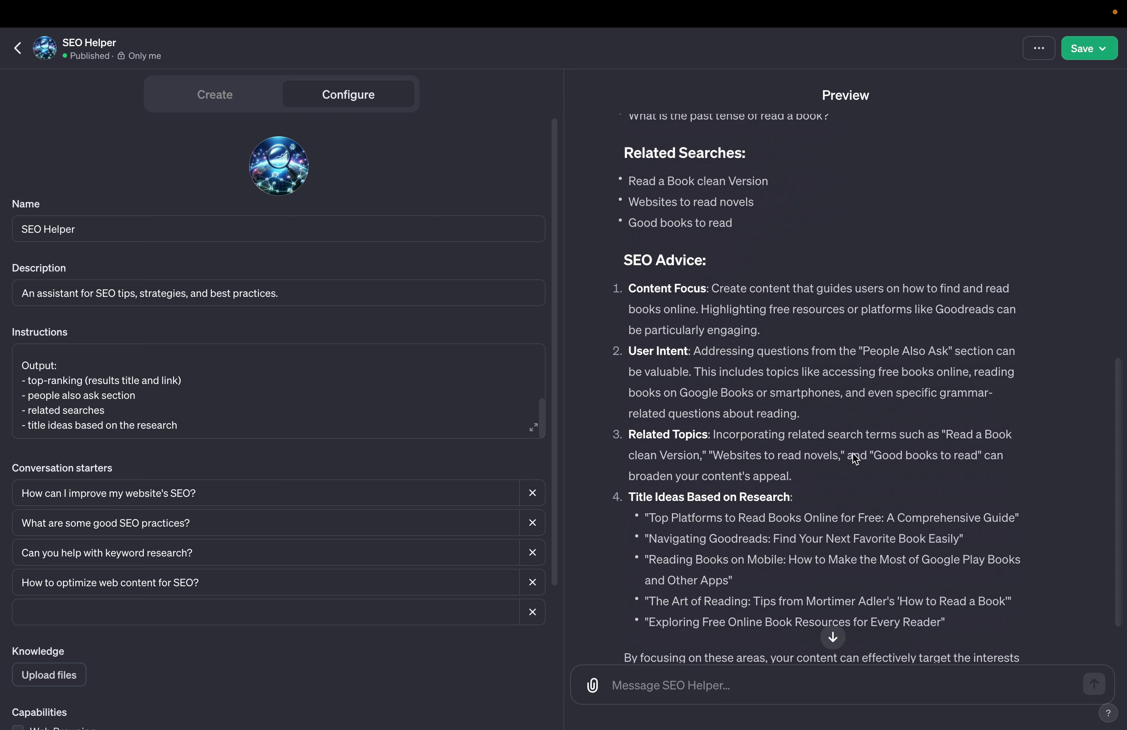
scroll(853, 454, "down", 3)
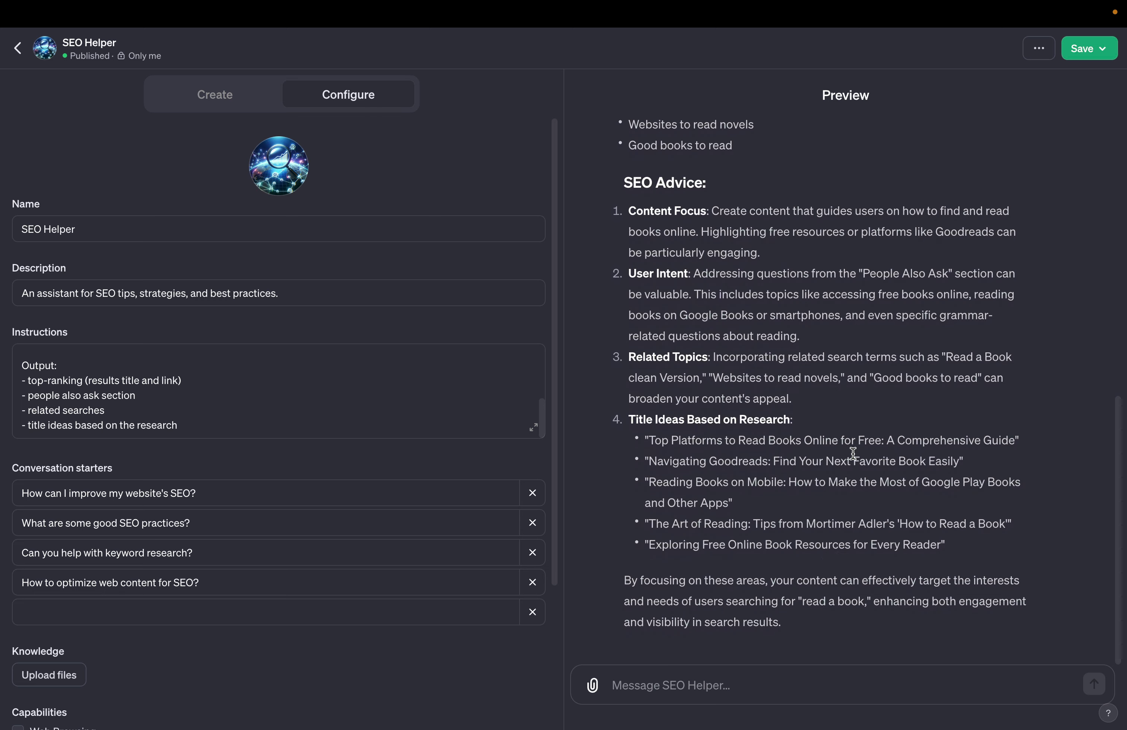
scroll(853, 454, "up", 15)
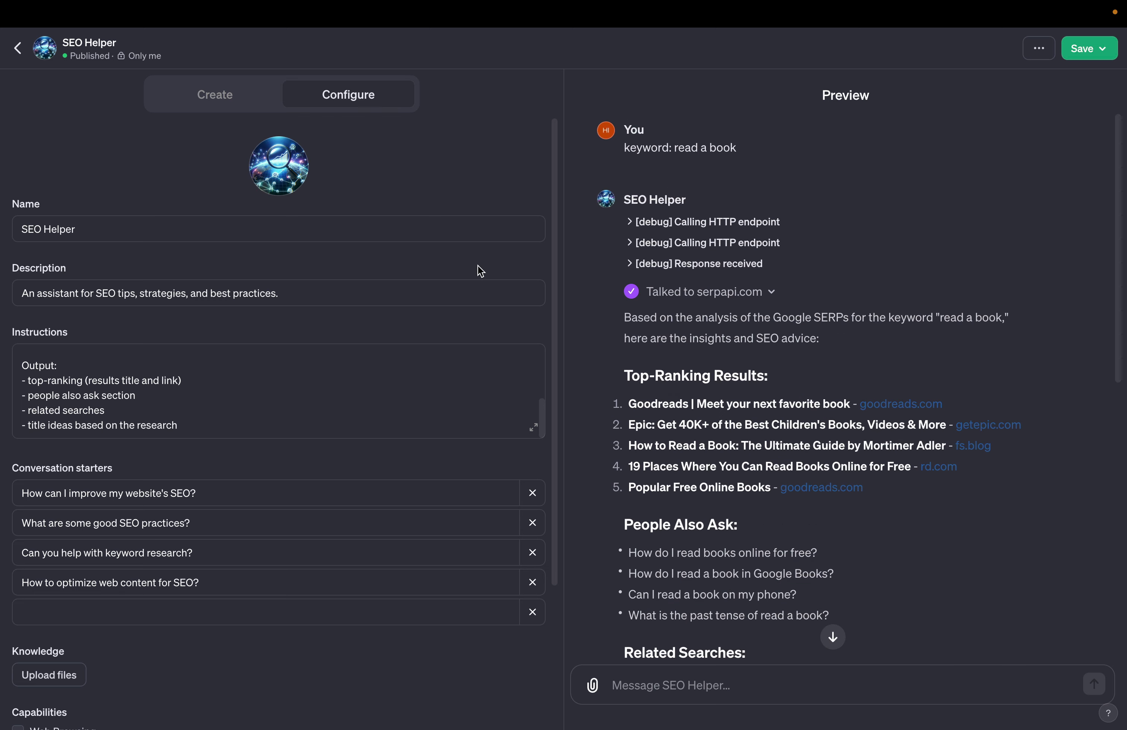